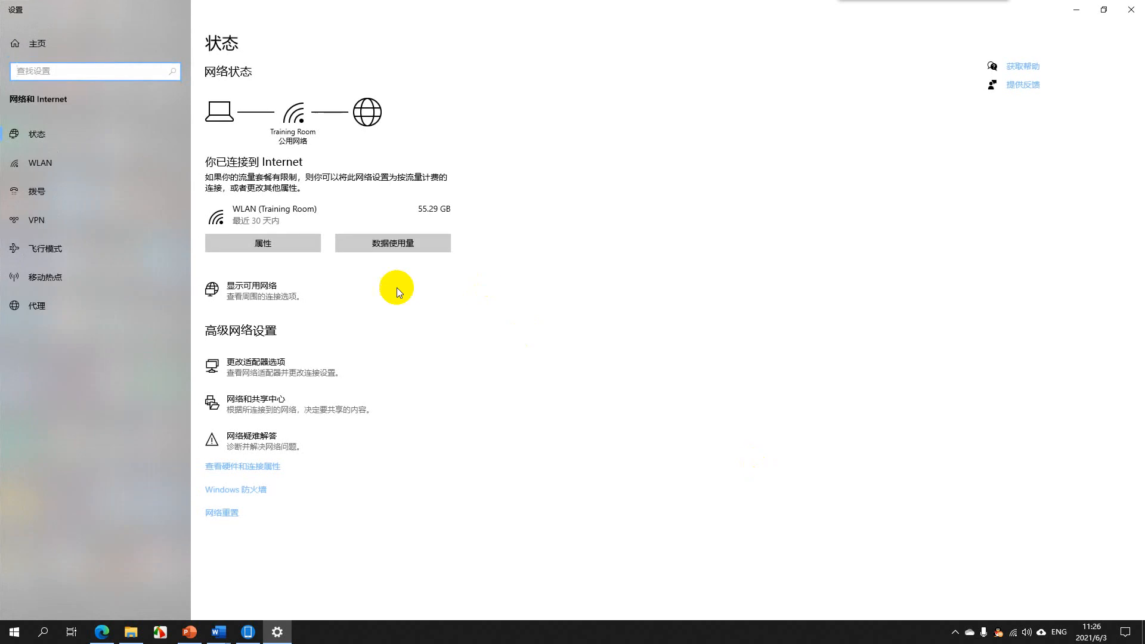
Open the list of network adapters in a maximized window and enable the disabled Ethernet (以太网) adapter
left_click(285, 376)
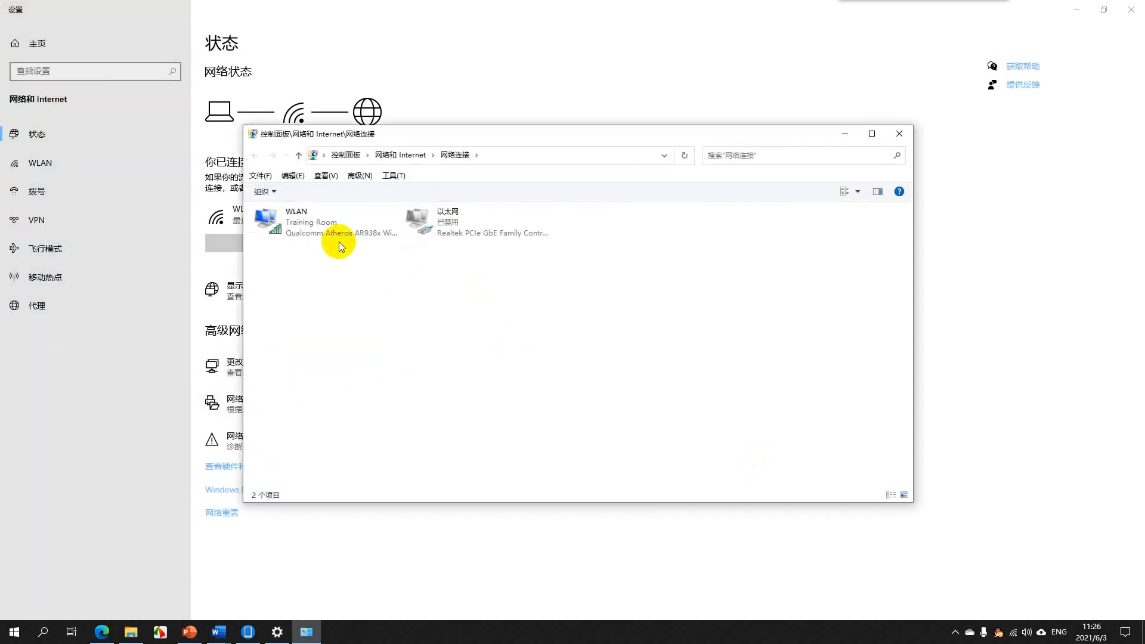
left_click(870, 135)
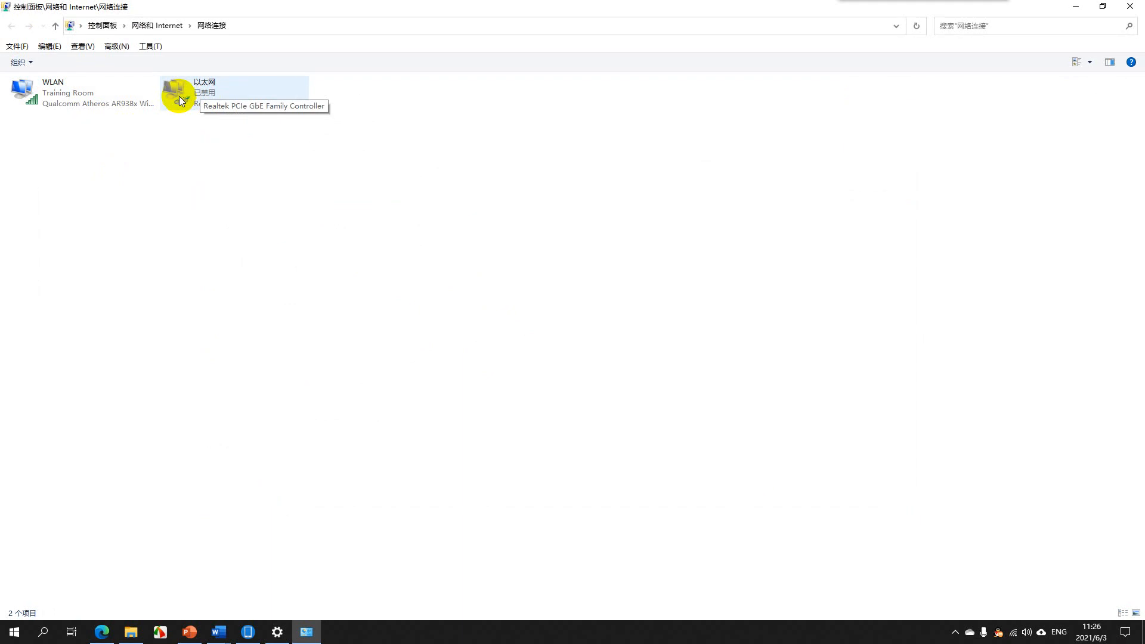
double_click(185, 100)
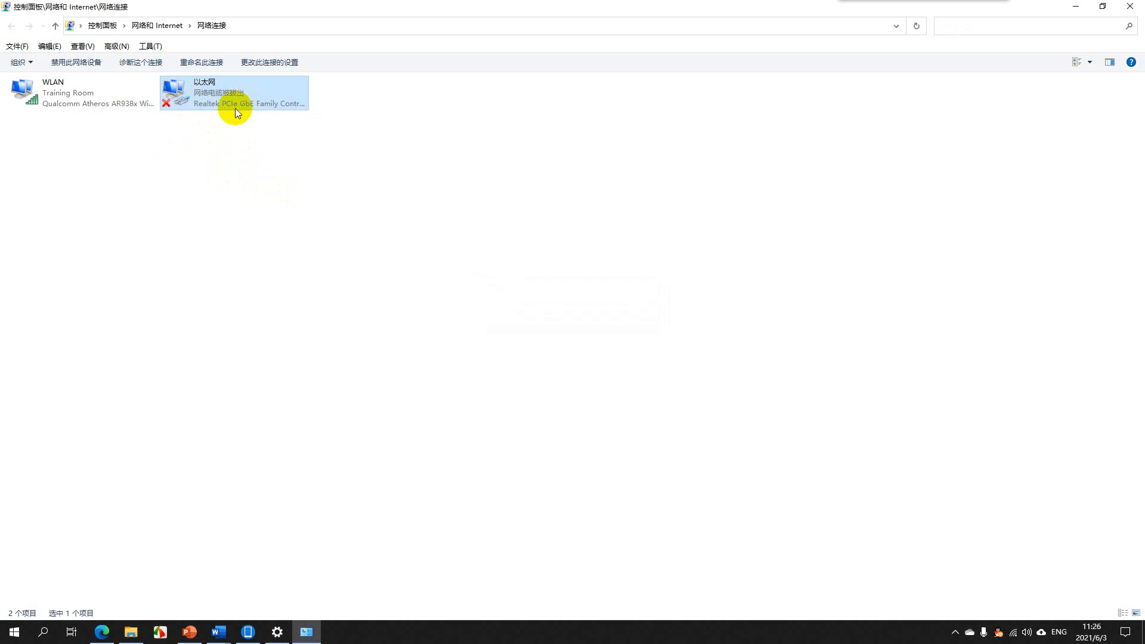
Open the Ethernet adapter's properties, place the dialog mid-screen and show its Internet Protocol Version 4 (TCP/IPv4) properties
right_click(201, 93)
left_click(212, 166)
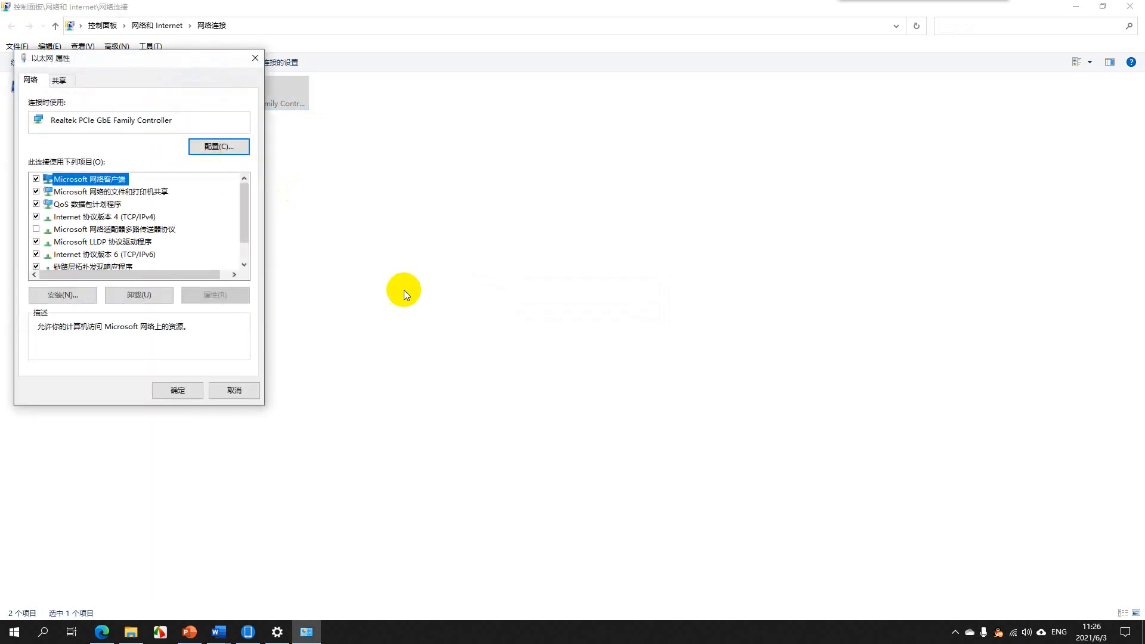
left_click_drag(152, 59, 571, 140)
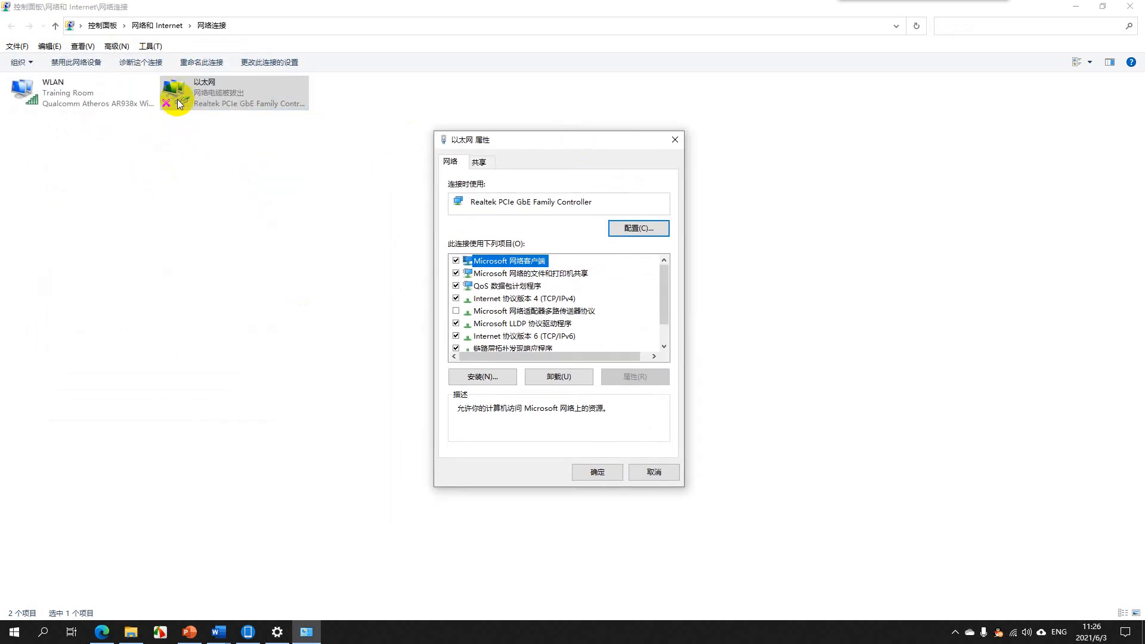
double_click(531, 300)
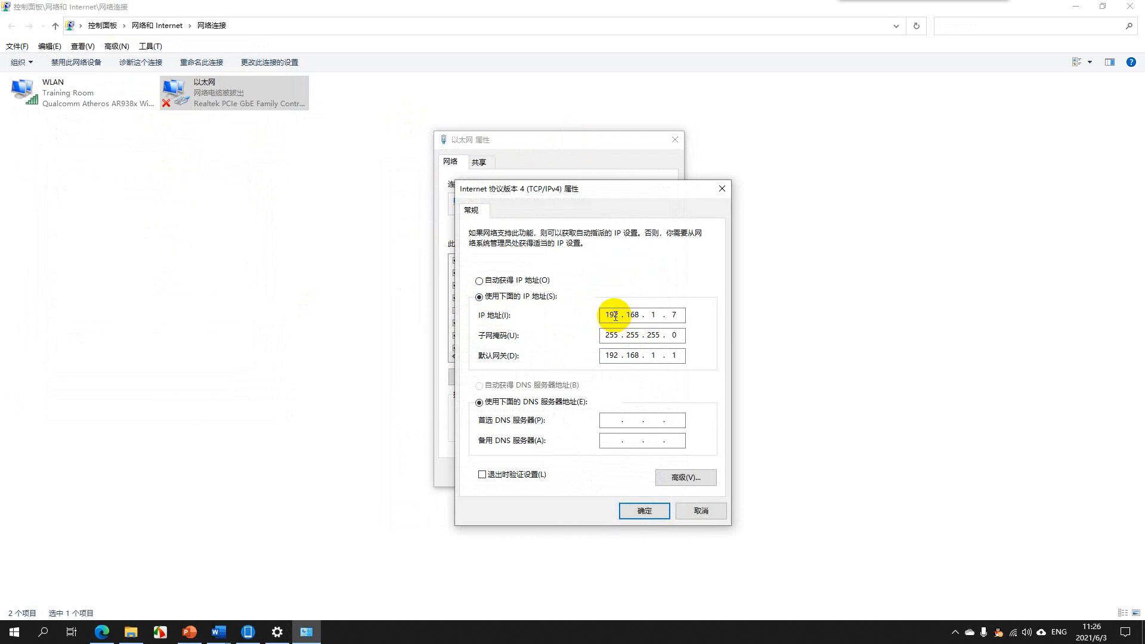
Examine the Ethernet adapter's static IP address and subnet mask, then cancel both properties dialogs without changes
left_click_drag(620, 315, 579, 320)
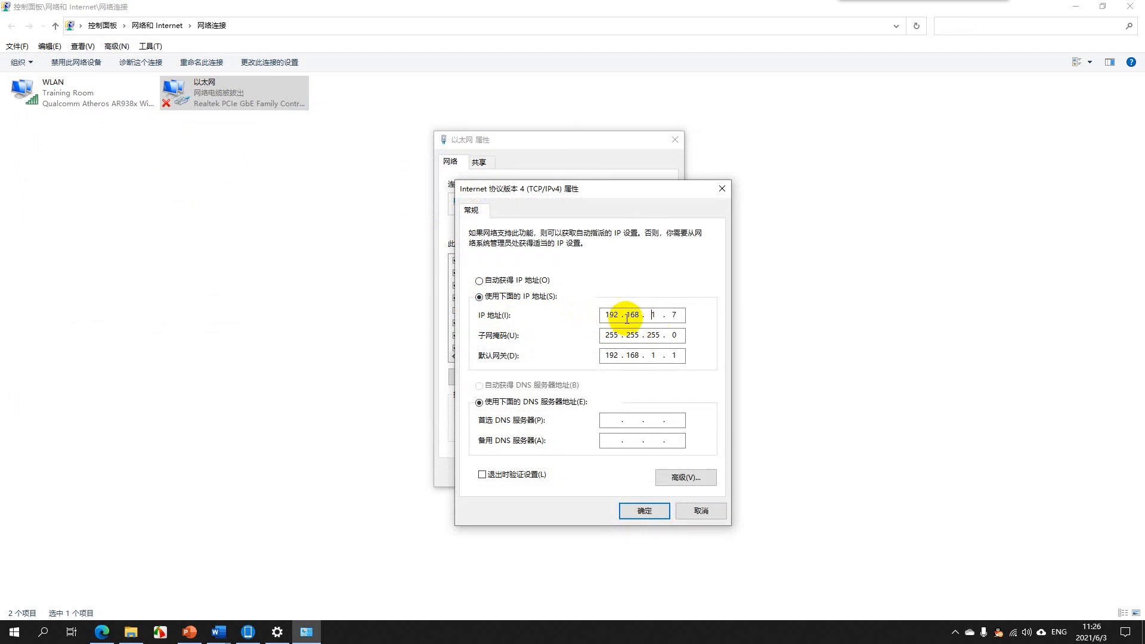
left_click_drag(619, 313, 584, 315)
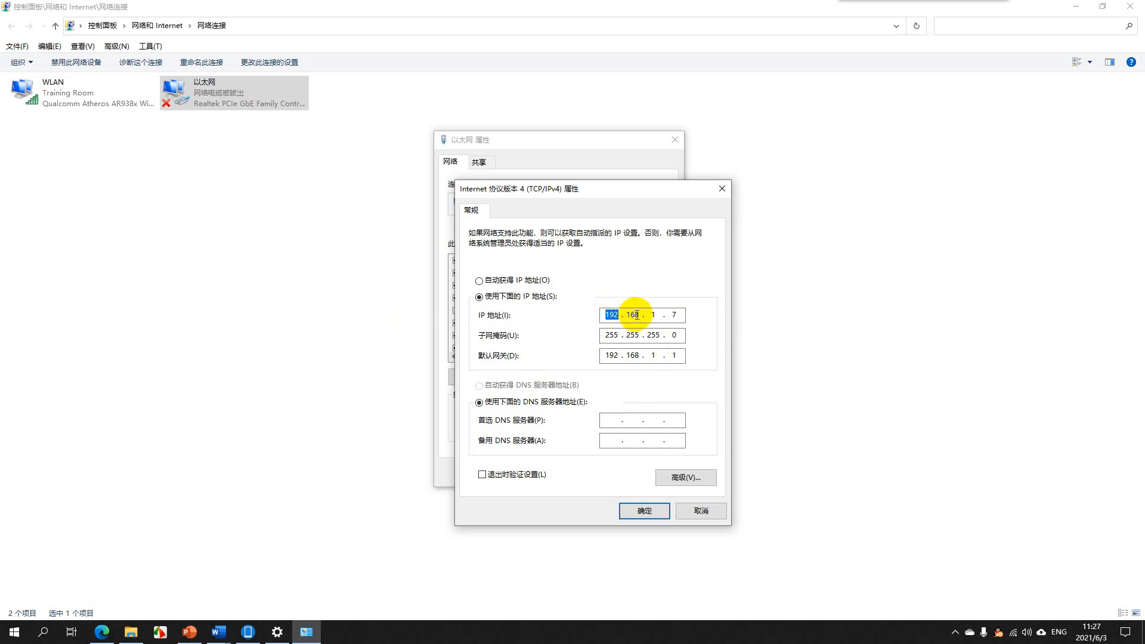
left_click(614, 312)
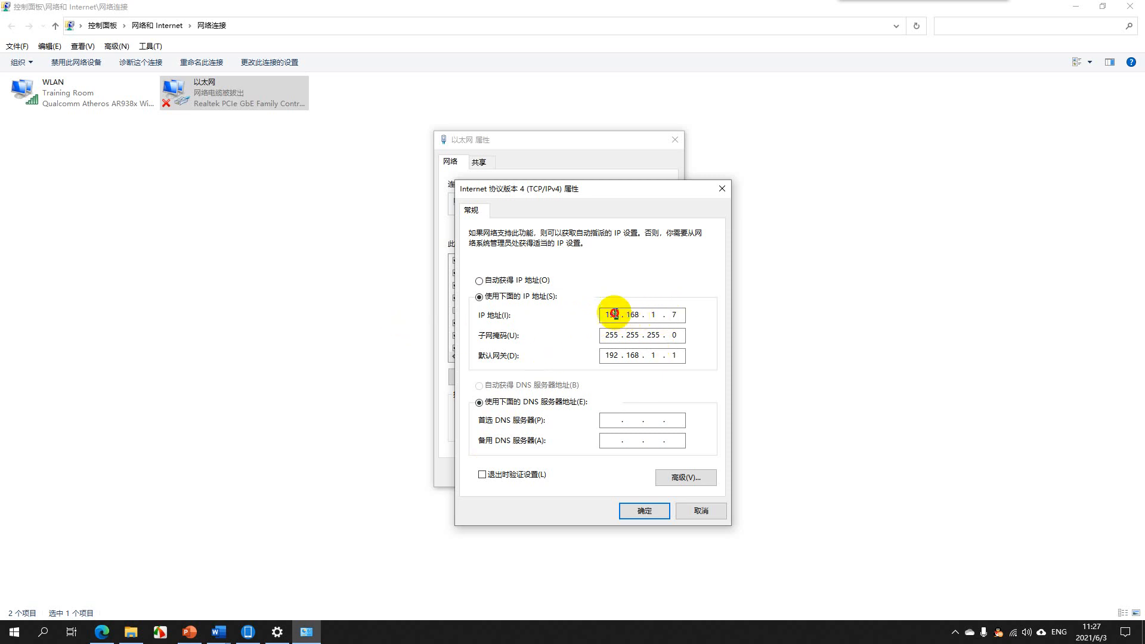
double_click(614, 315)
double_click(653, 314)
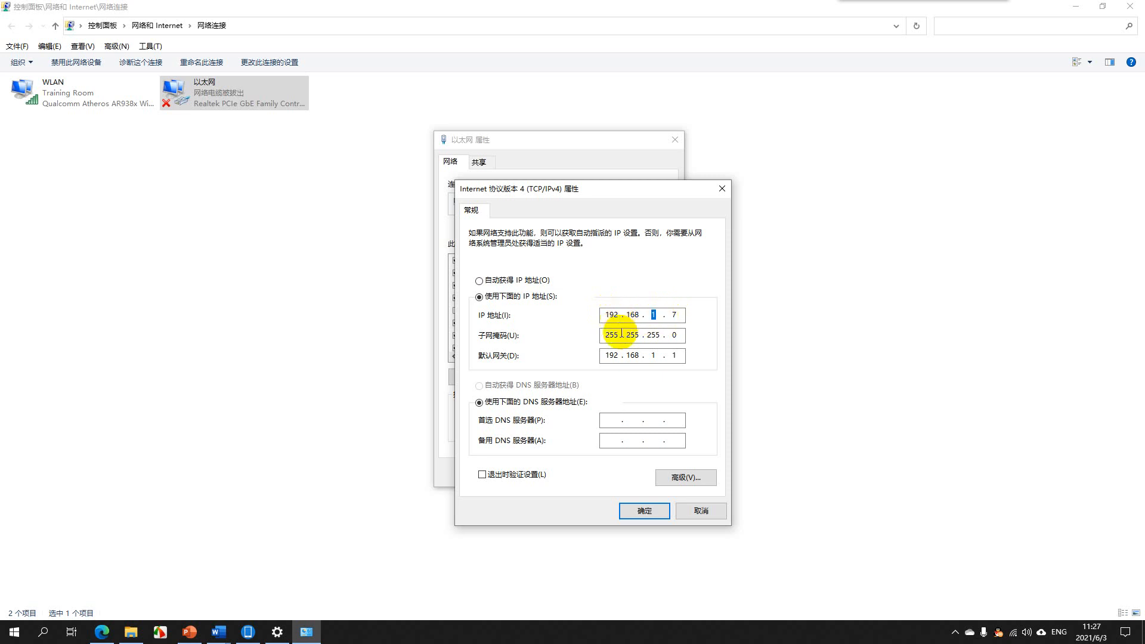
double_click(678, 315)
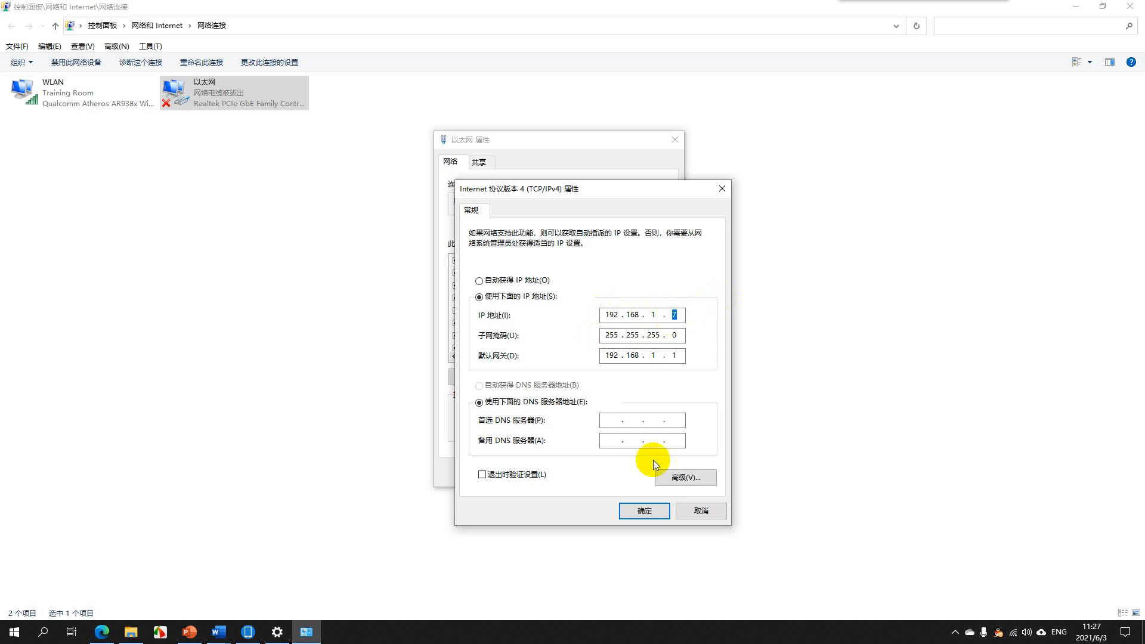
double_click(610, 336)
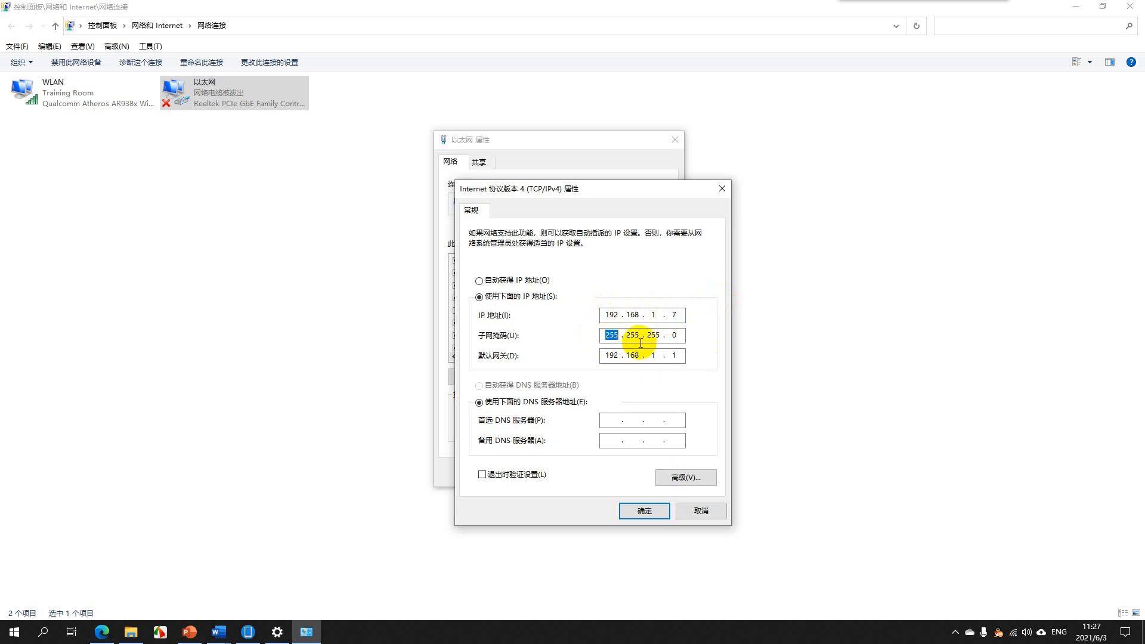
double_click(630, 336)
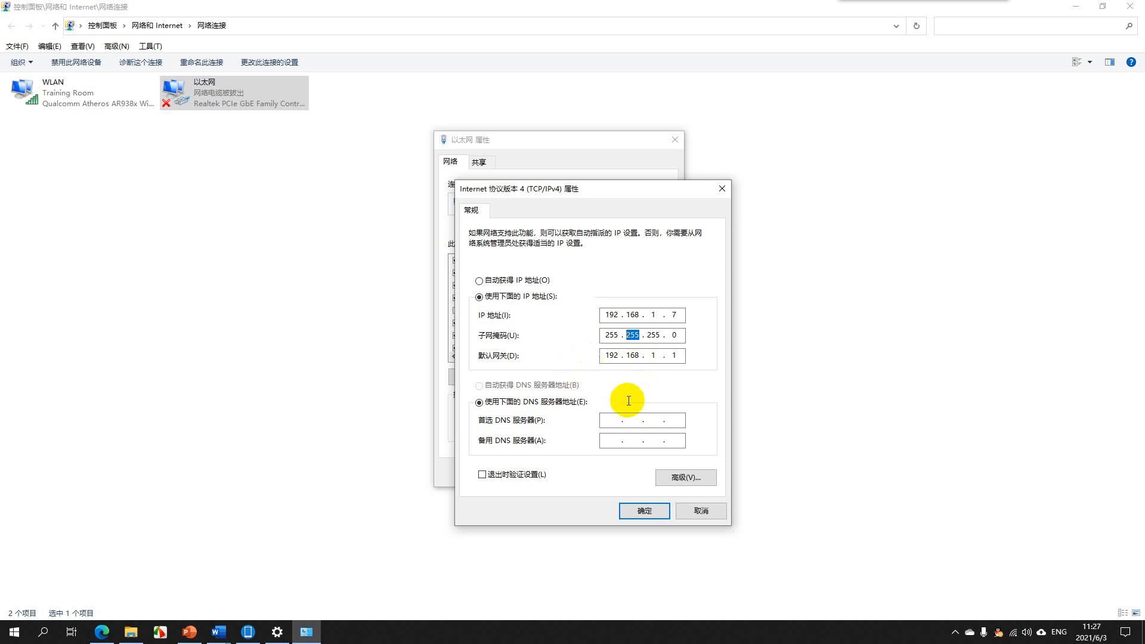
left_click(700, 514)
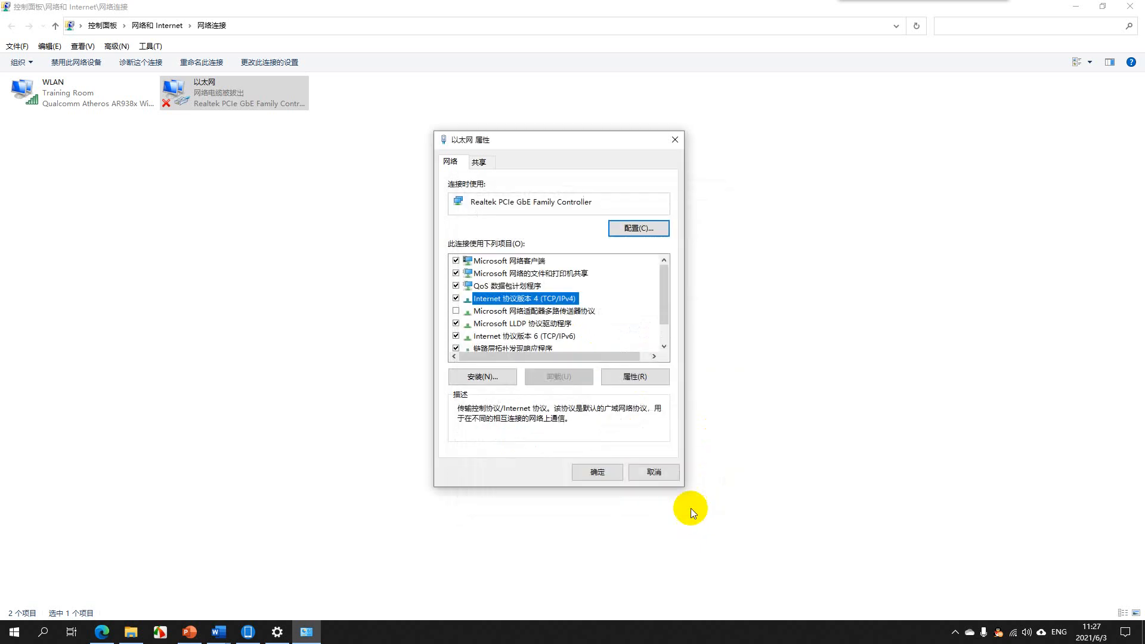
left_click(652, 472)
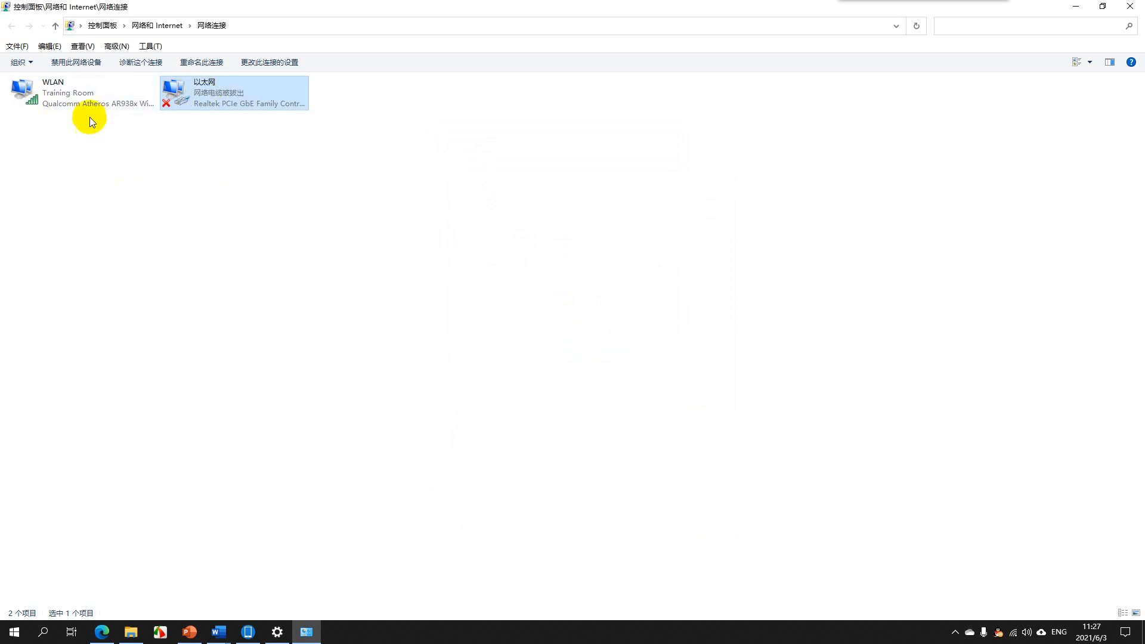
Disable the Ethernet (以太网) adapter
right_click(183, 107)
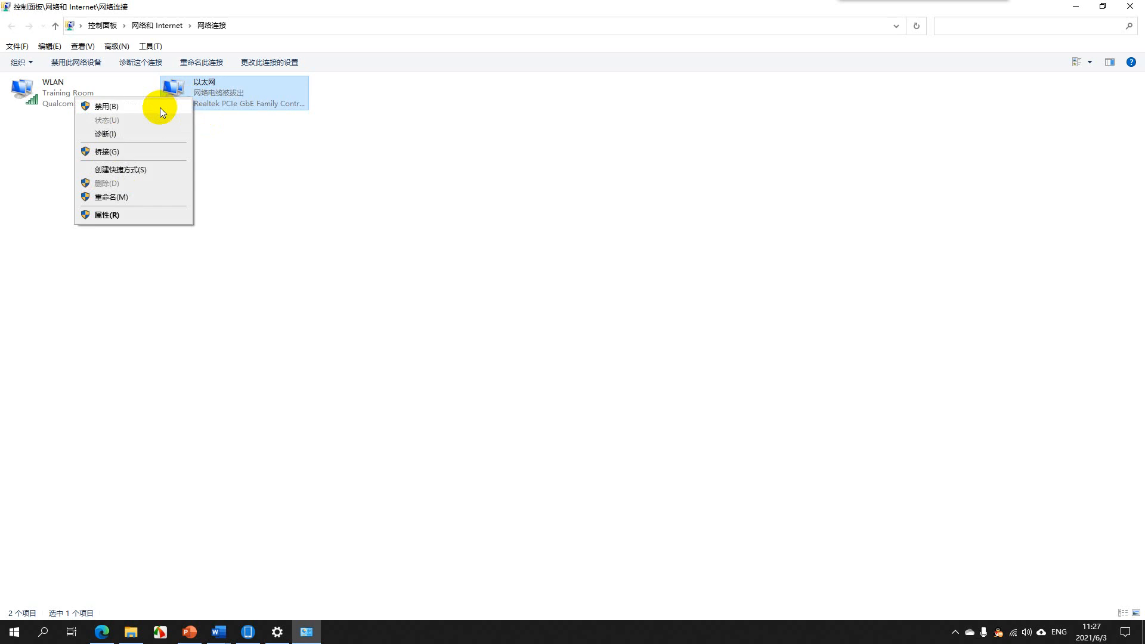
left_click(159, 109)
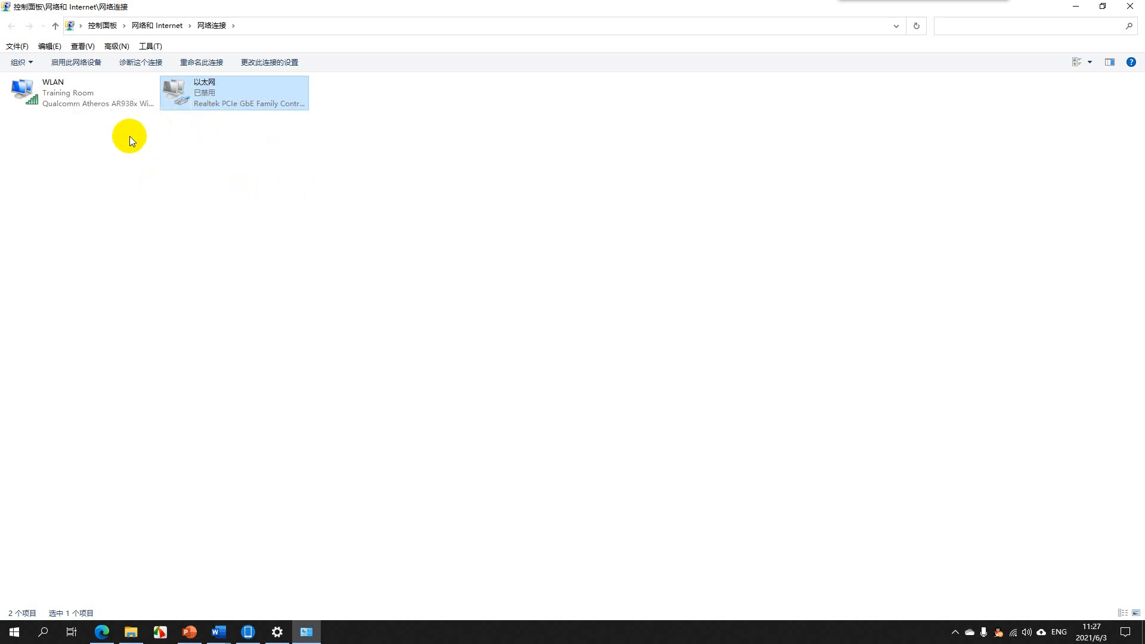
Check the IPv4 address in the WLAN connection's details, then close the dialogs, the network connections and the settings
double_click(77, 94)
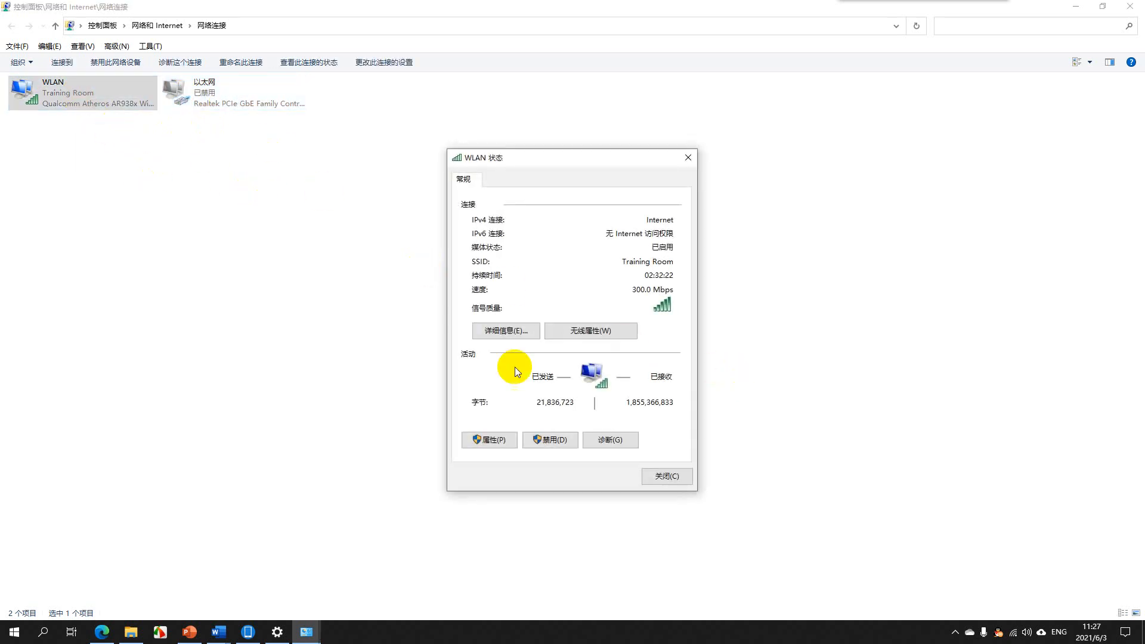
left_click(522, 331)
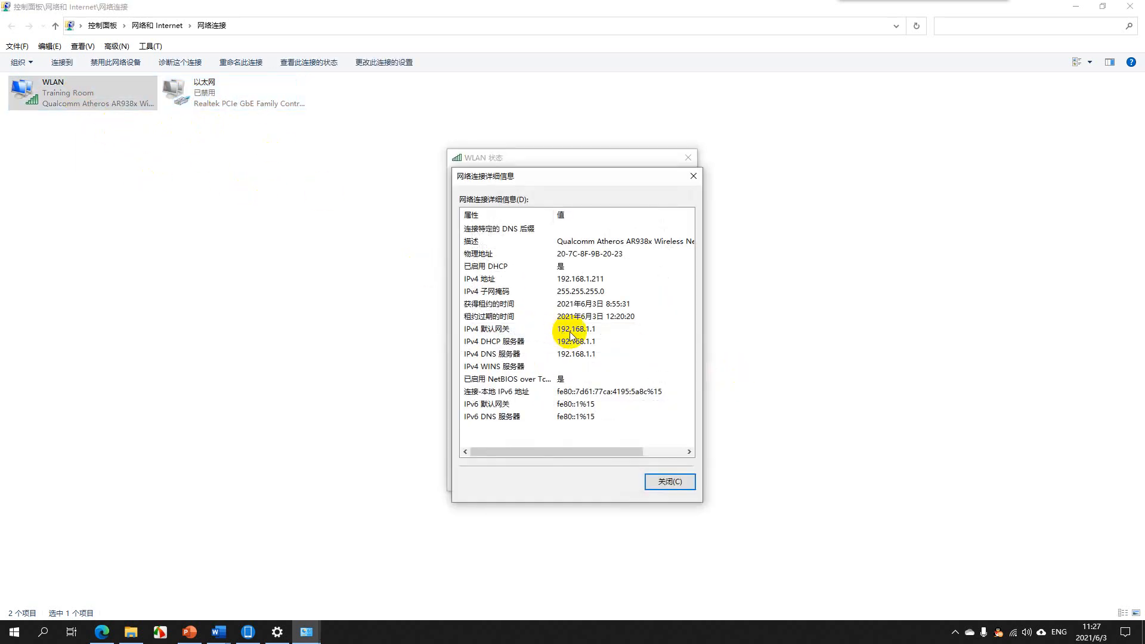
left_click(564, 280)
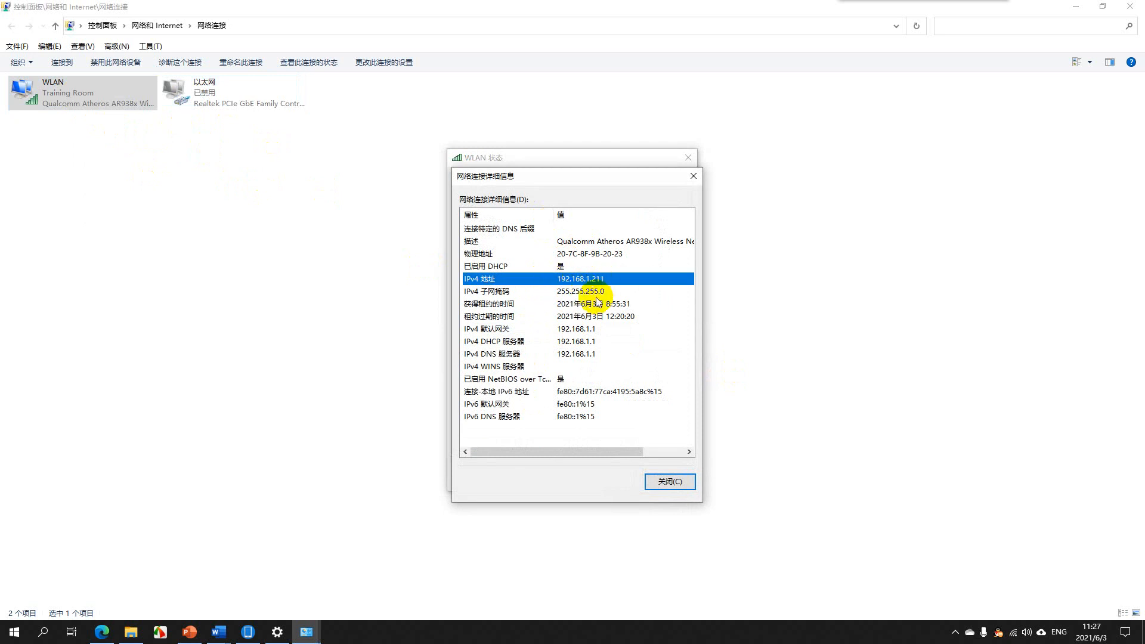
left_click(655, 484)
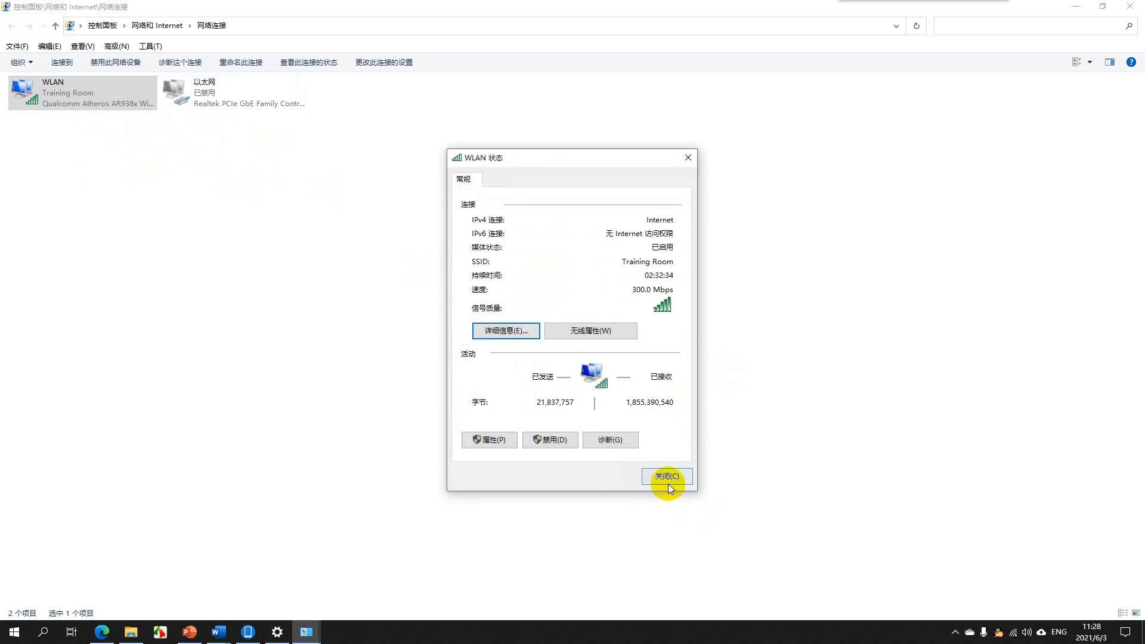
left_click(672, 477)
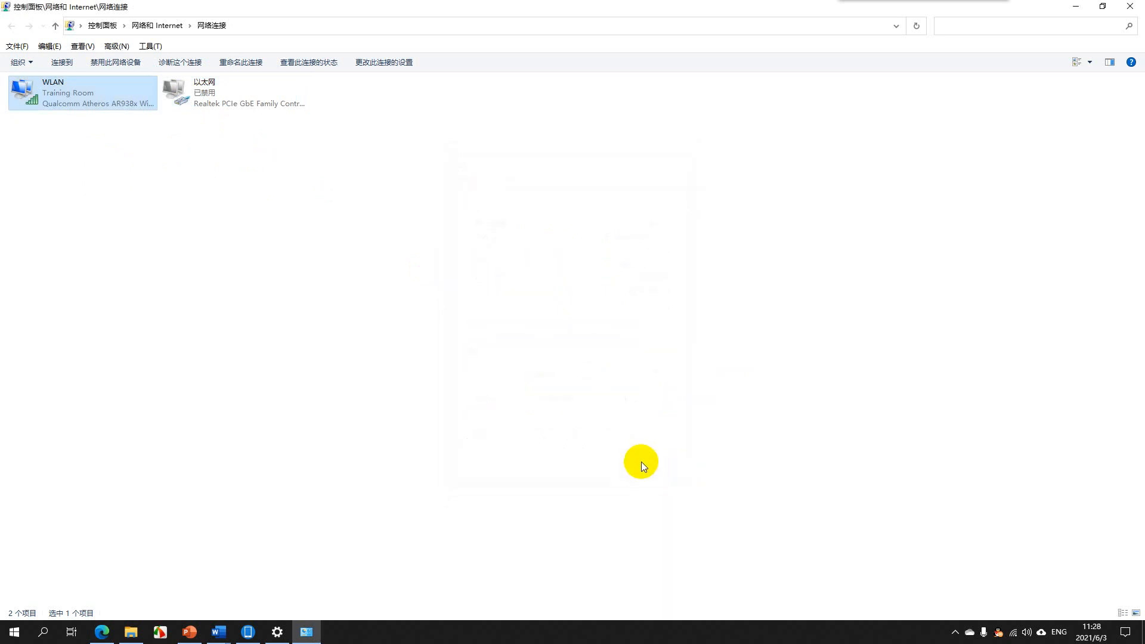
left_click(1128, 6)
left_click(1128, 8)
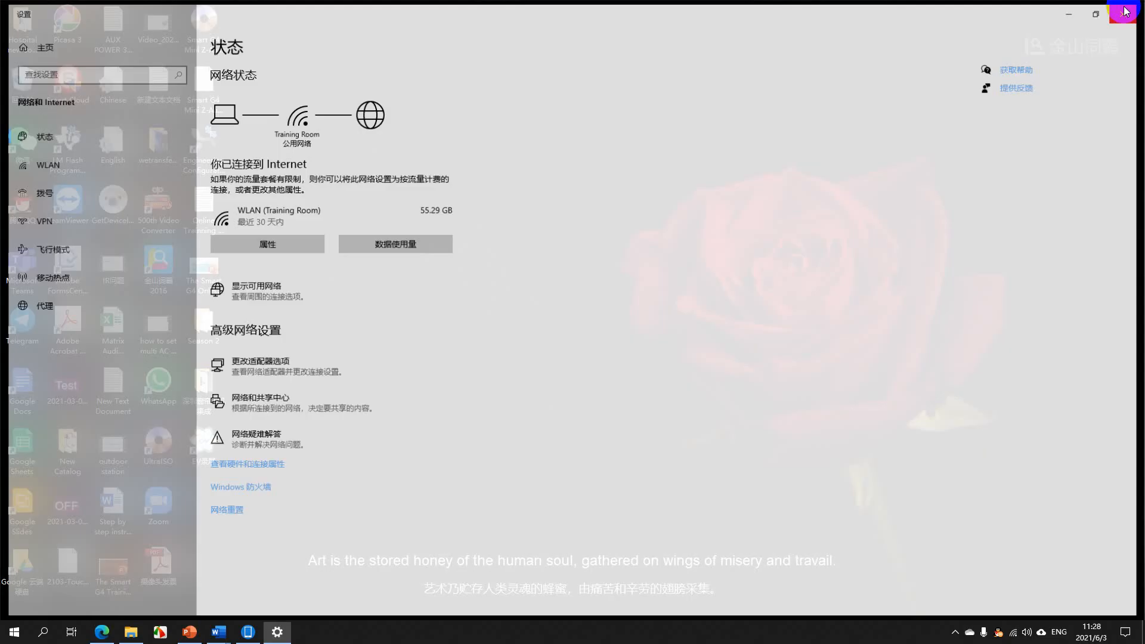
Search for CMD, open the Command Prompt and reposition its window near the middle of the desktop
left_click(43, 633)
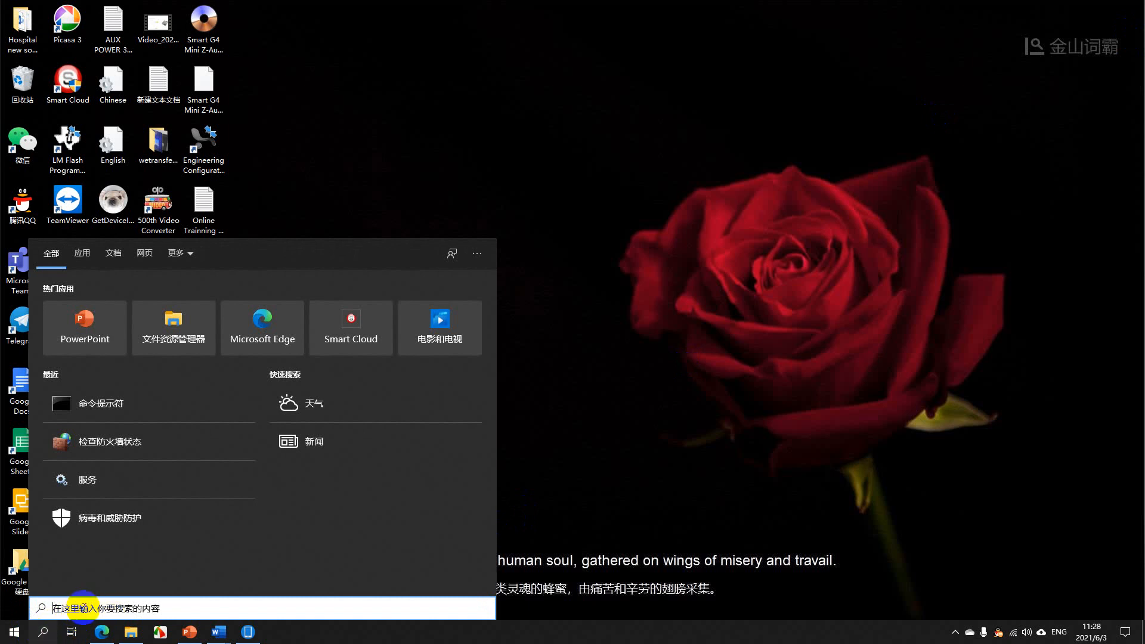
type("CMD")
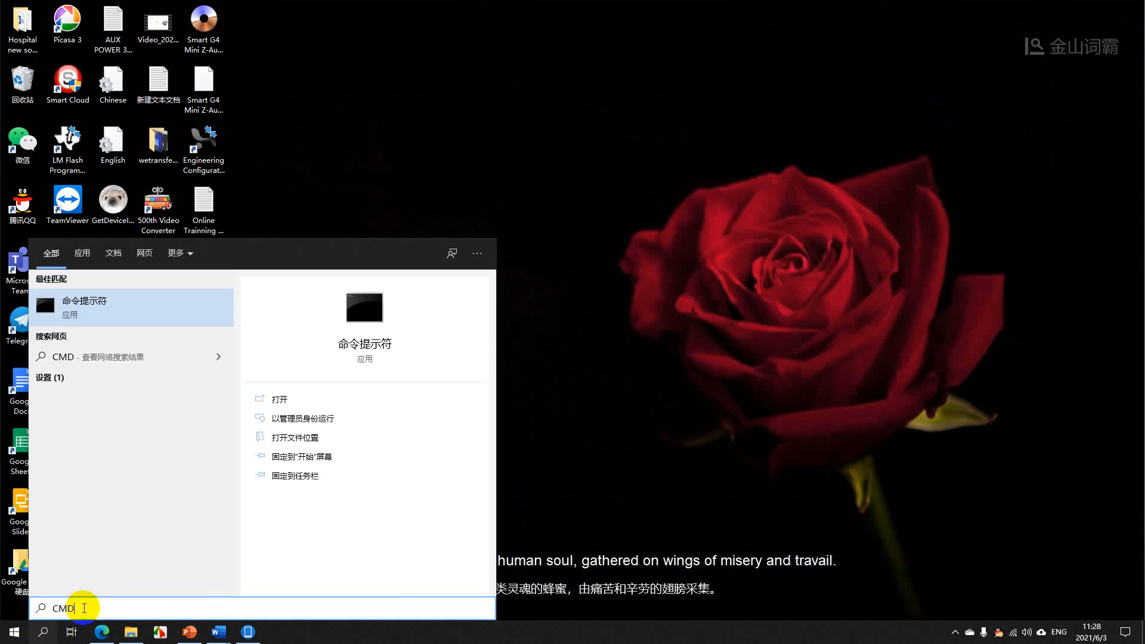
key("Return")
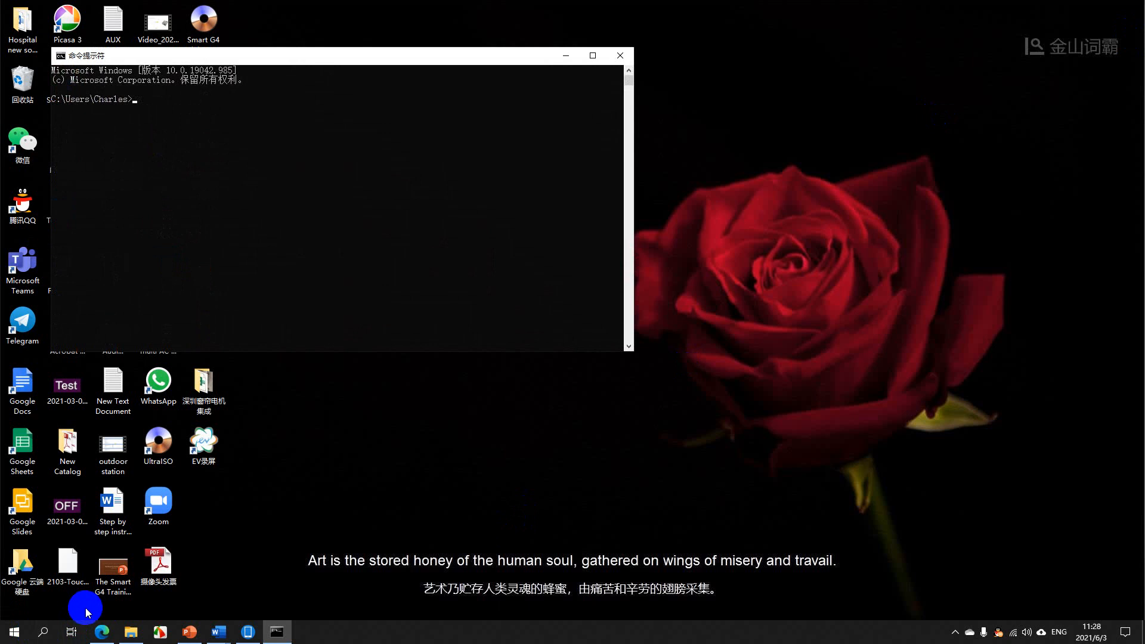
left_click_drag(317, 47, 621, 107)
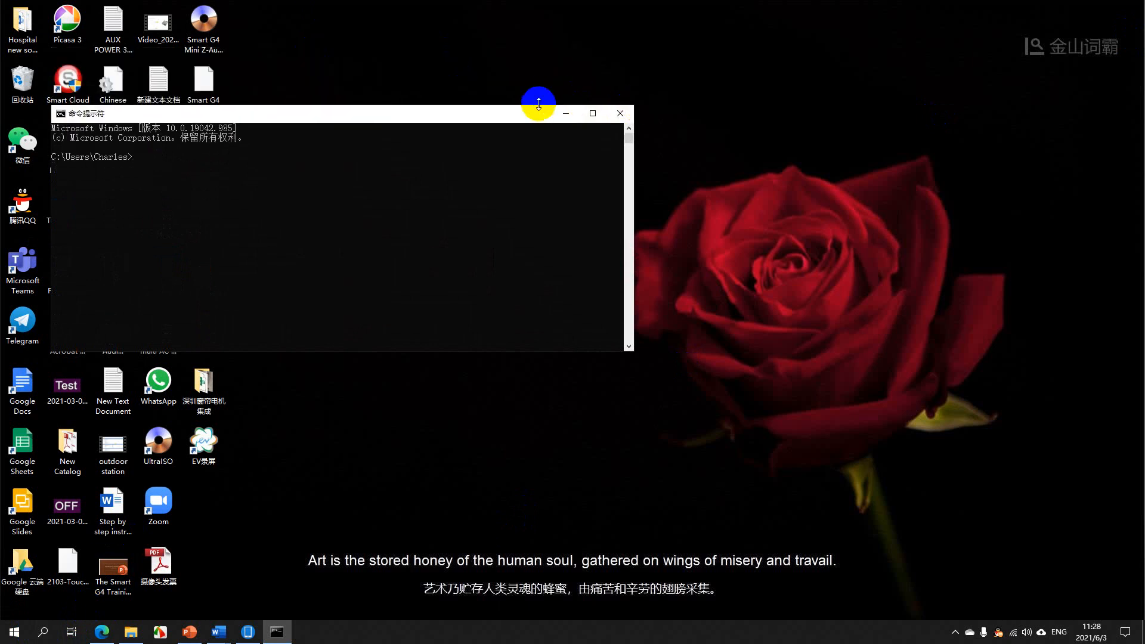
left_click_drag(475, 121, 856, 106)
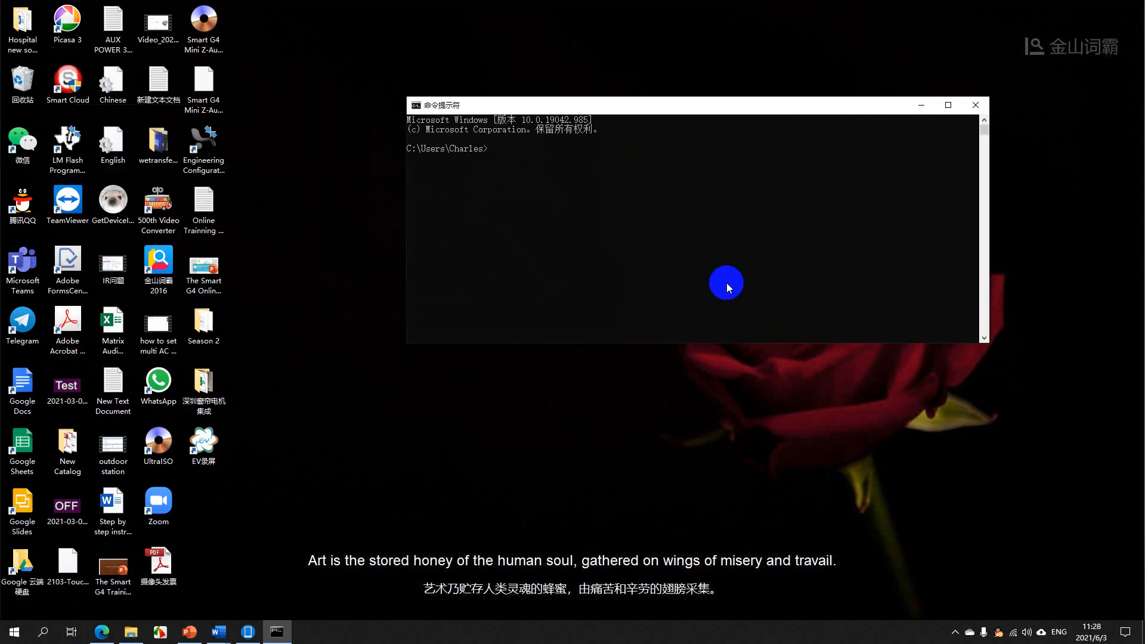
Run ipconfig to list the computer's network configuration, then ping the default gateway at 192.168.1.1
type("ipconfig")
key("Return")
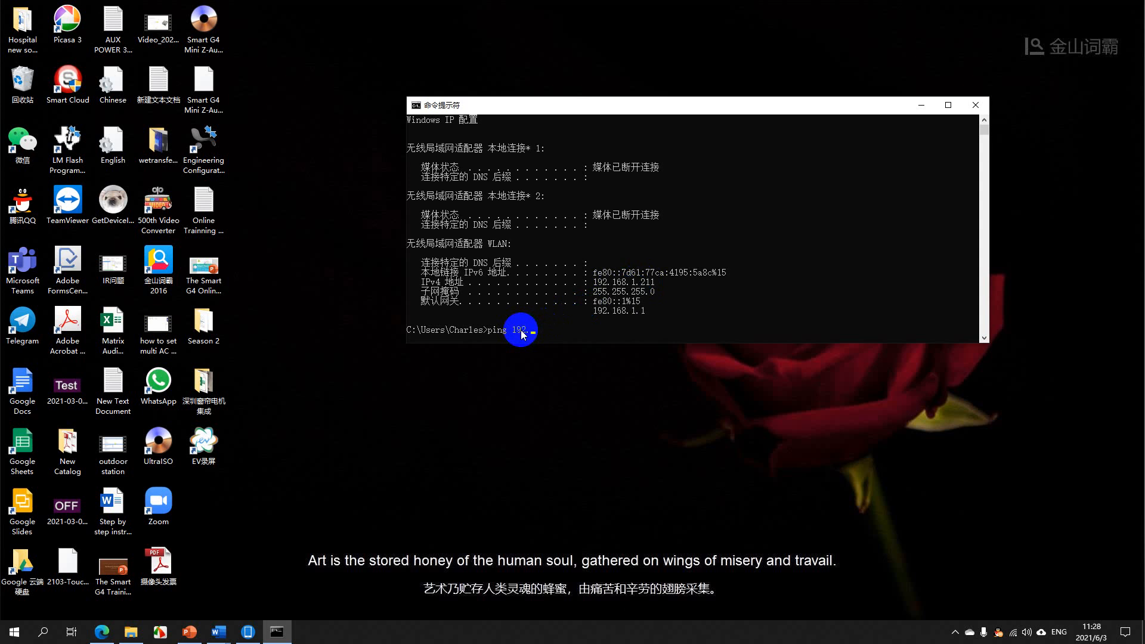
type("168.1.1")
key("Return")
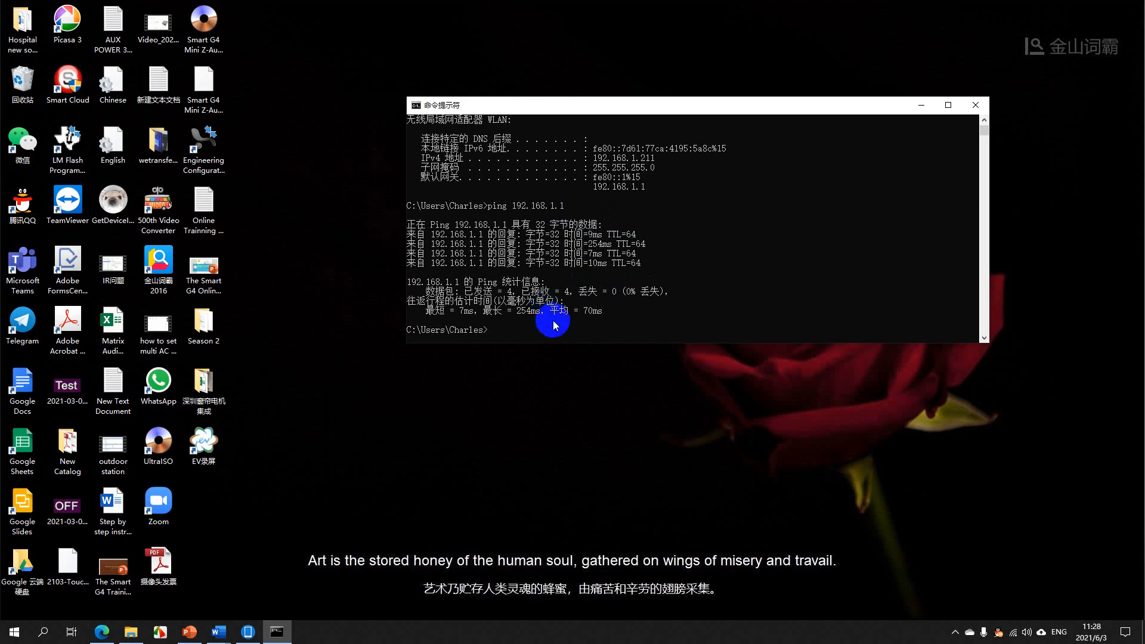
Run ping 192.168.1.100 to test the connection to that device, then close the Command Prompt
type("ping")
type("192.168.1.1")
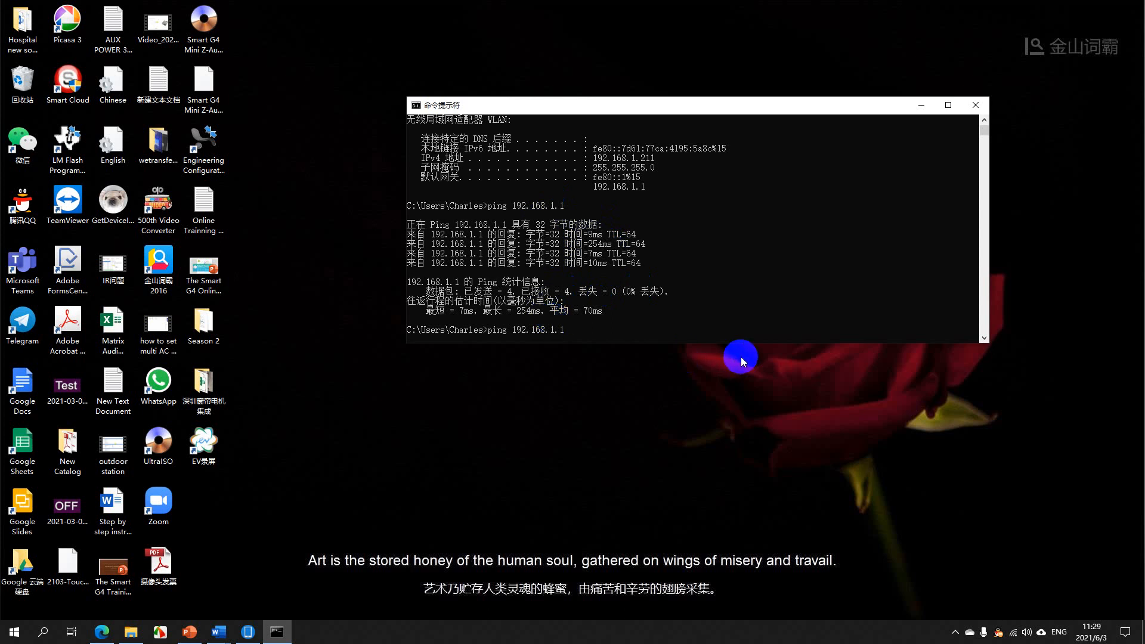
type("00")
key("Return")
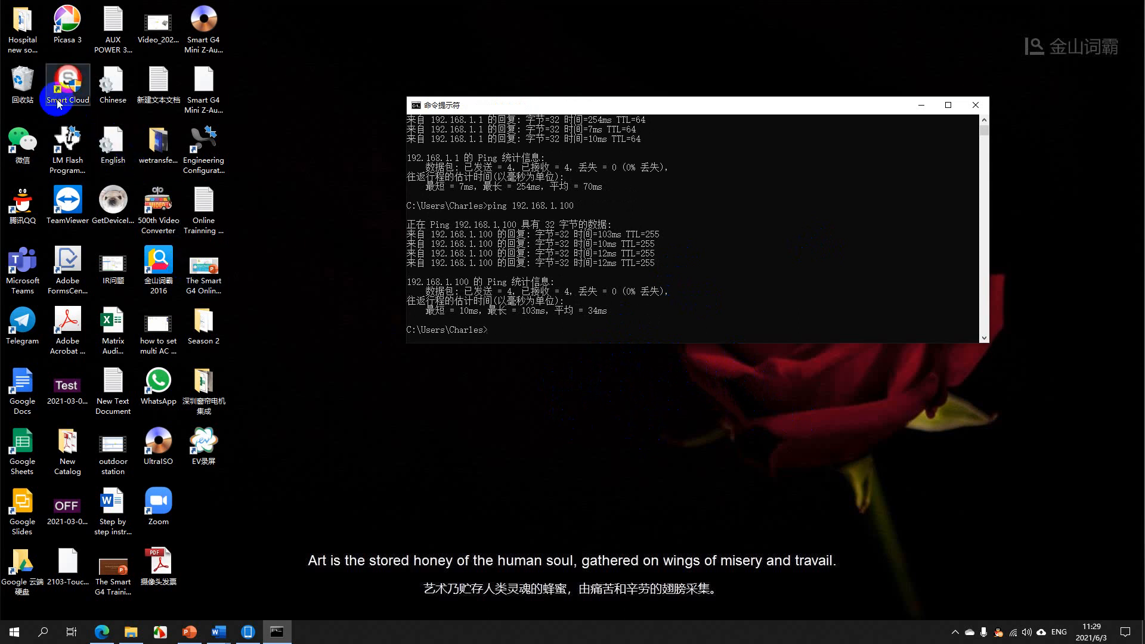
left_click(975, 105)
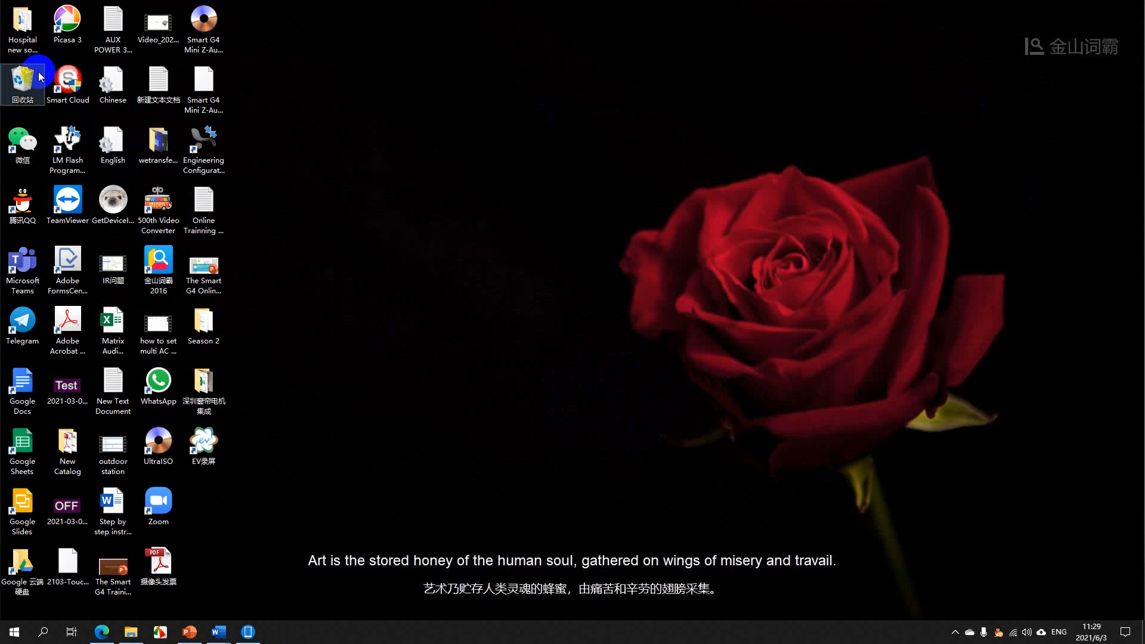
Check in the Smart Cloud shortcut's compatibility properties that it is set to run as administrator, then confirm the dialog
right_click(74, 87)
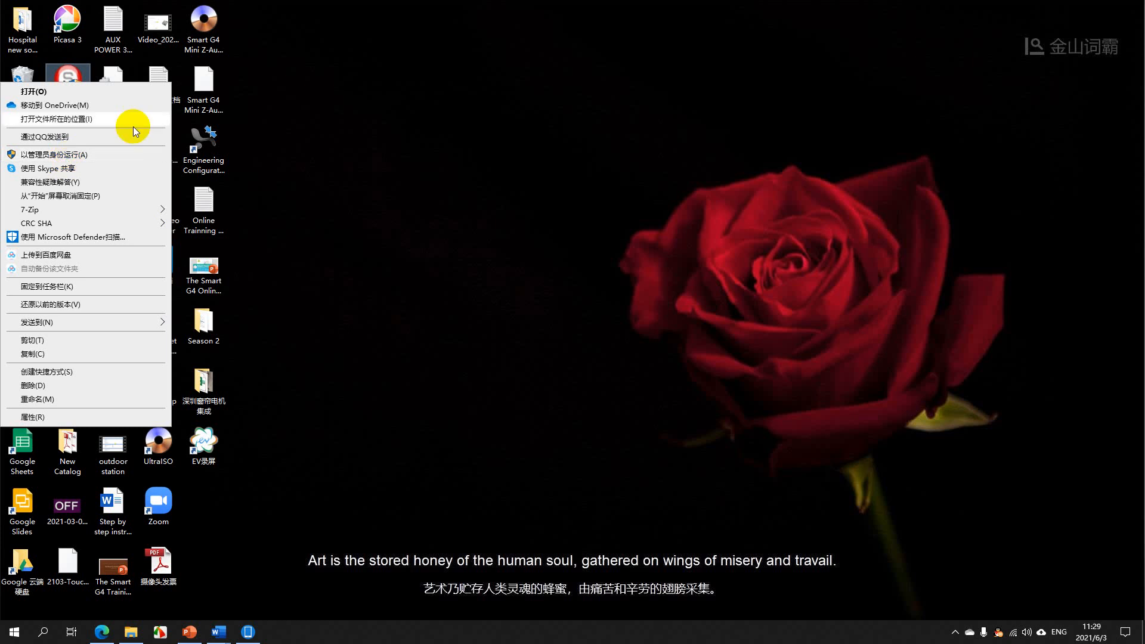
mouse_move(72, 132)
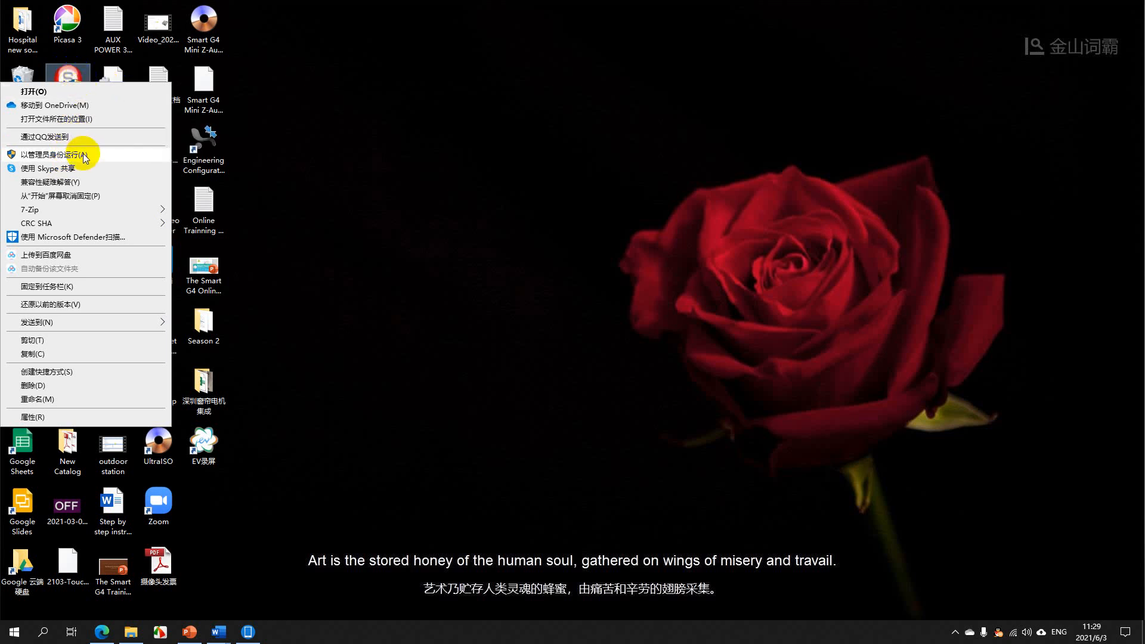
left_click(24, 418)
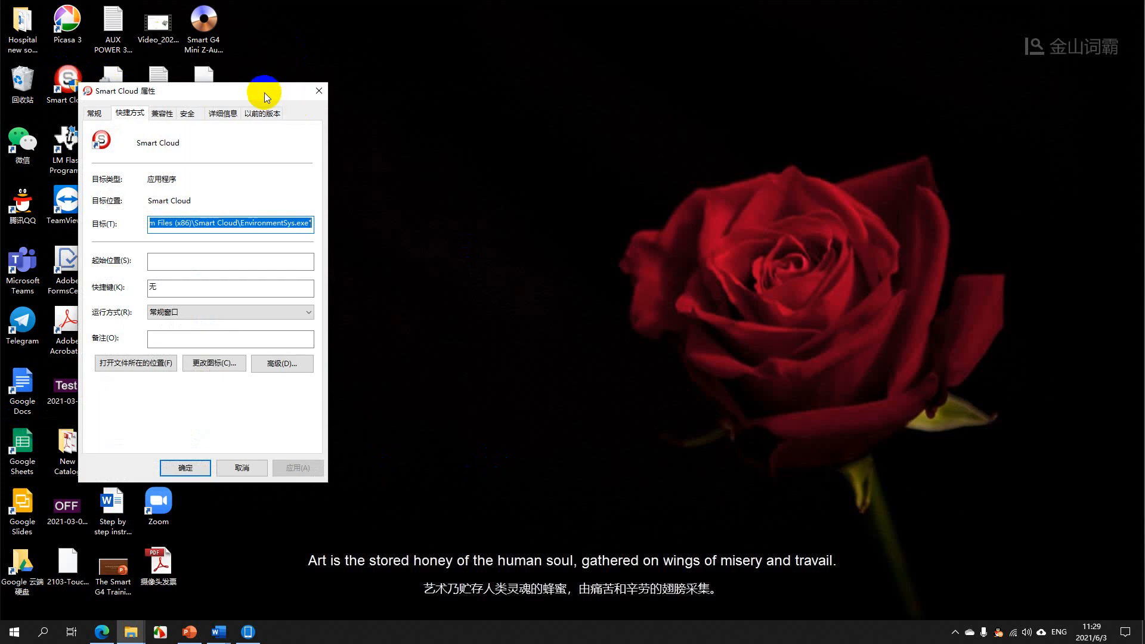
left_click_drag(263, 94, 791, 98)
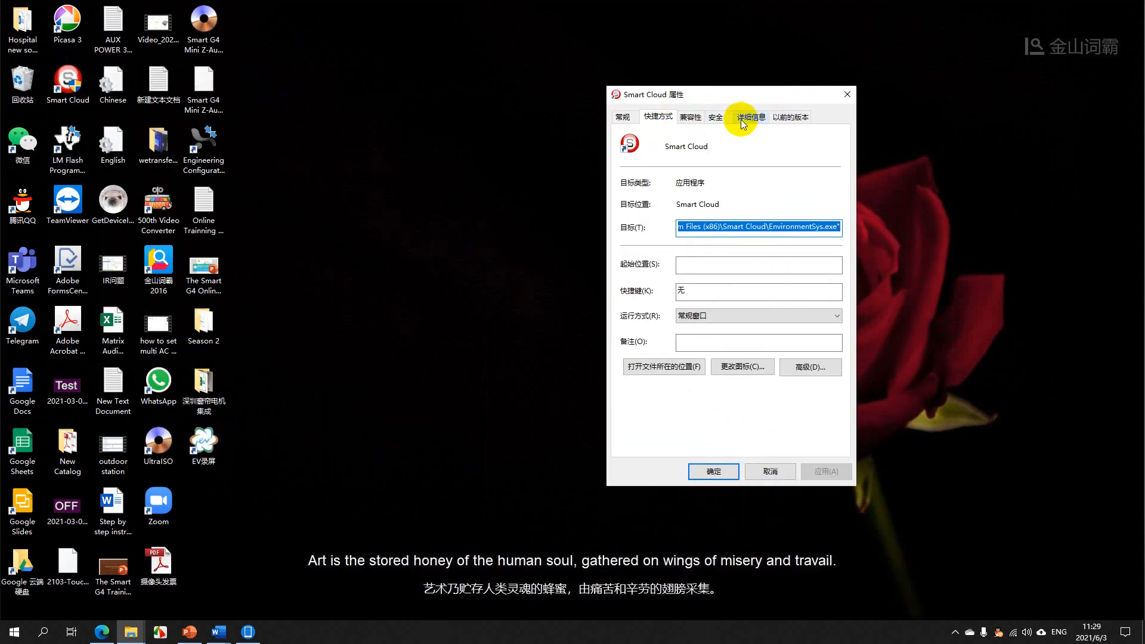
left_click(690, 117)
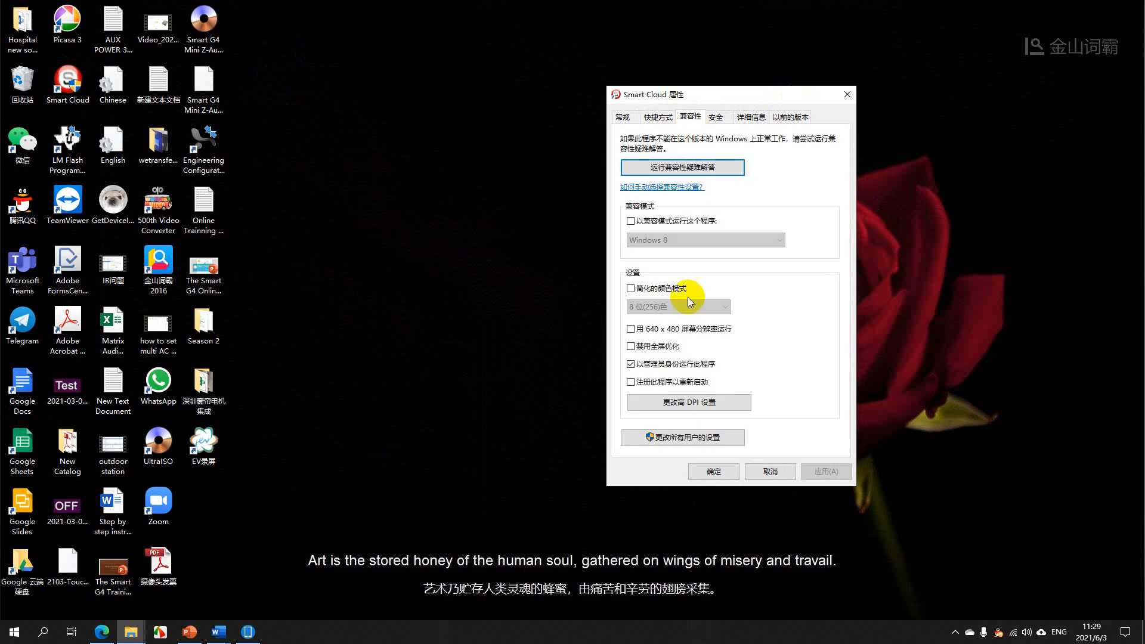
left_click(631, 364)
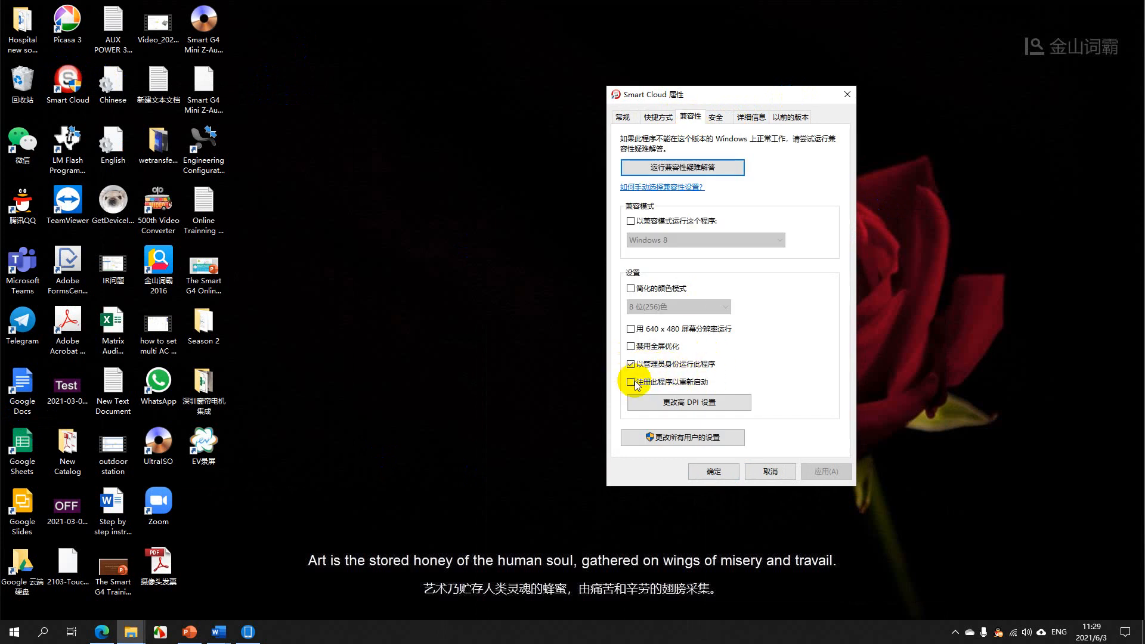
left_click(715, 471)
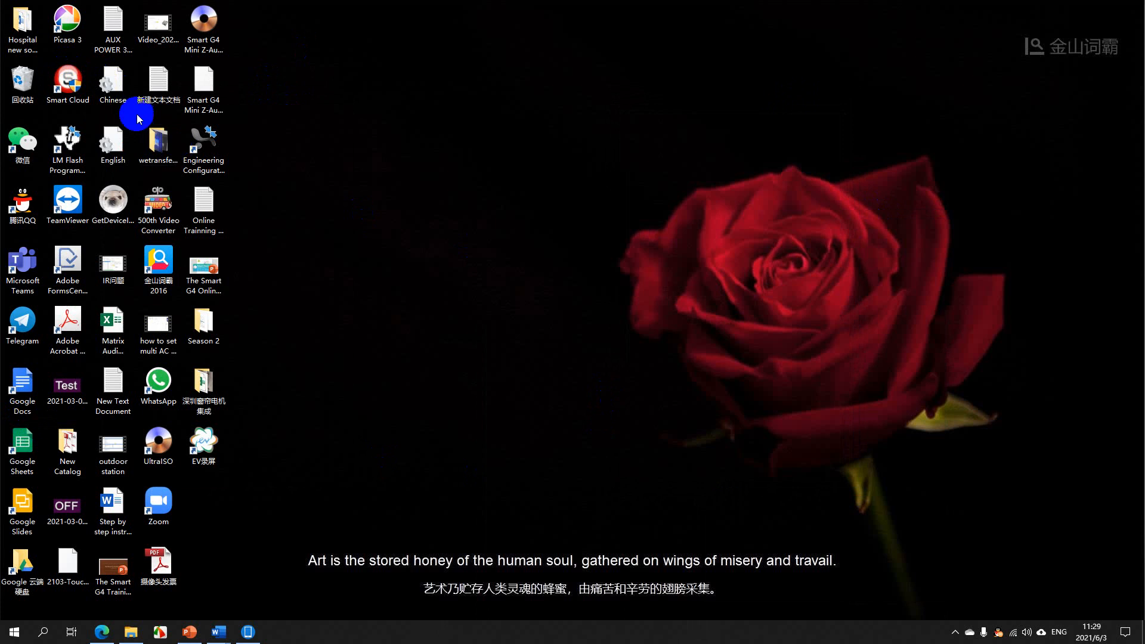
Launch the Smart Cloud software from the desktop and accept the login with the prefilled username and password
left_click(69, 81)
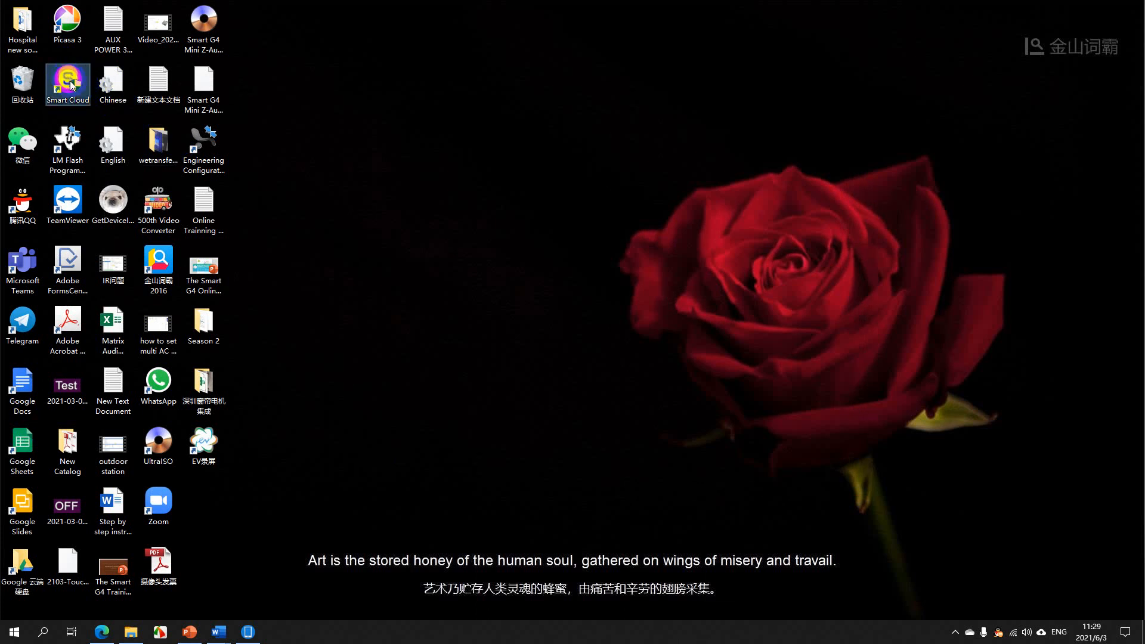
double_click(70, 83)
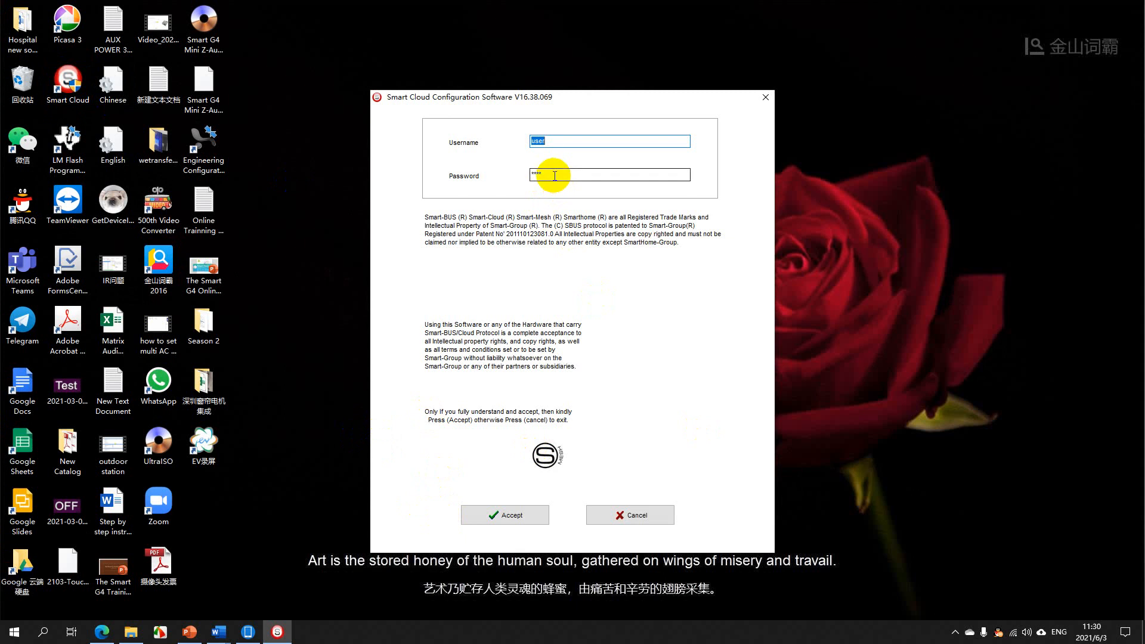
left_click_drag(554, 176, 517, 177)
left_click_drag(571, 143, 504, 139)
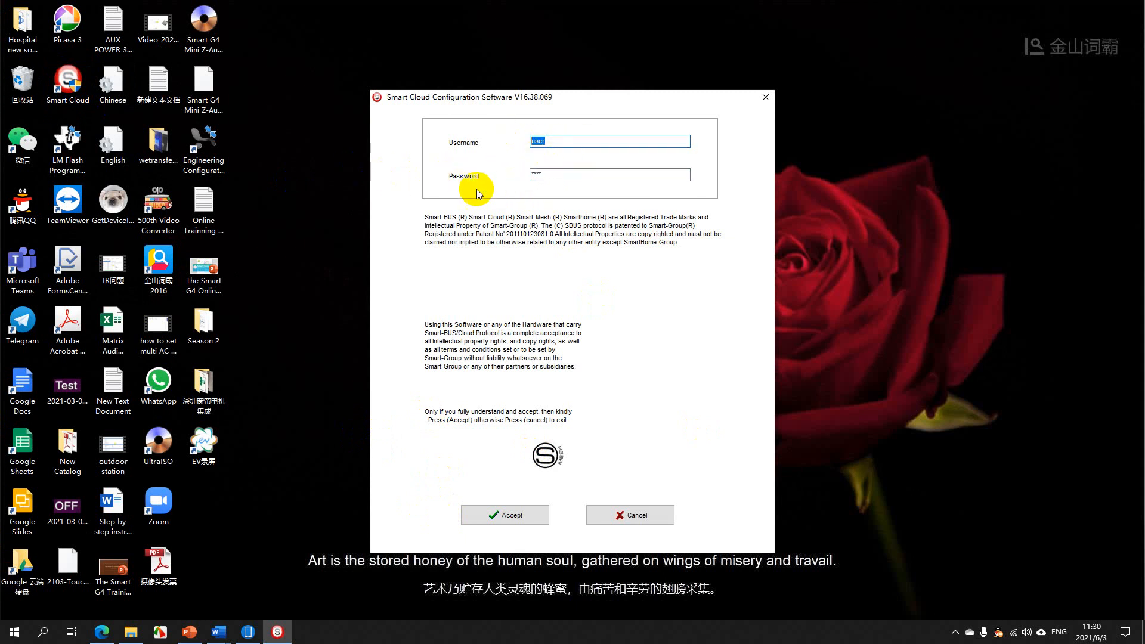
left_click_drag(545, 175, 490, 177)
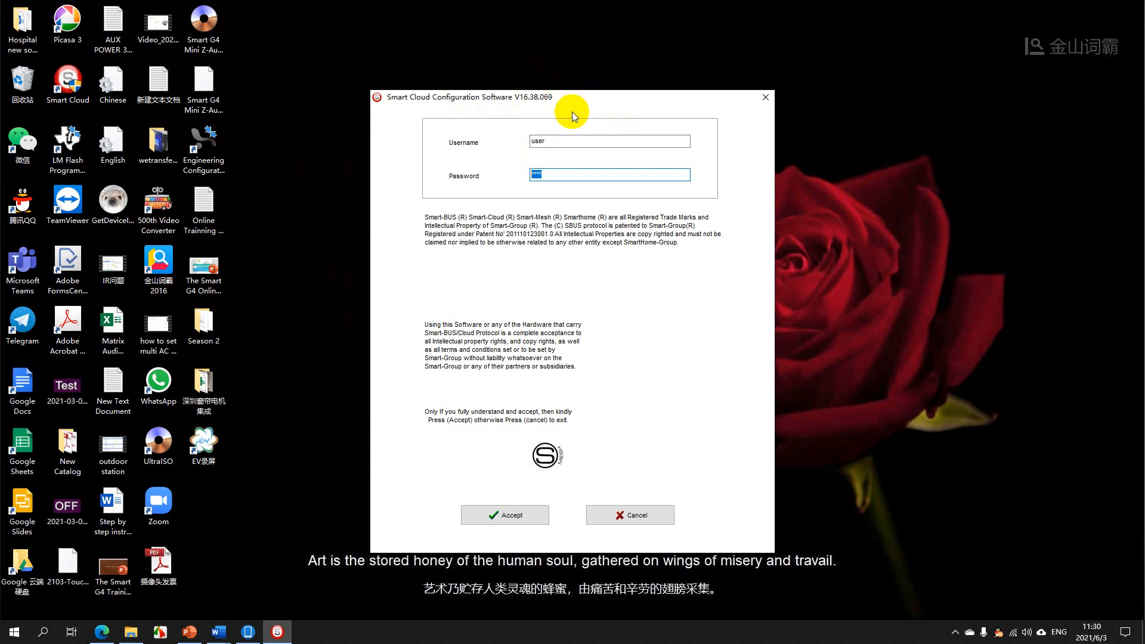
left_click(512, 516)
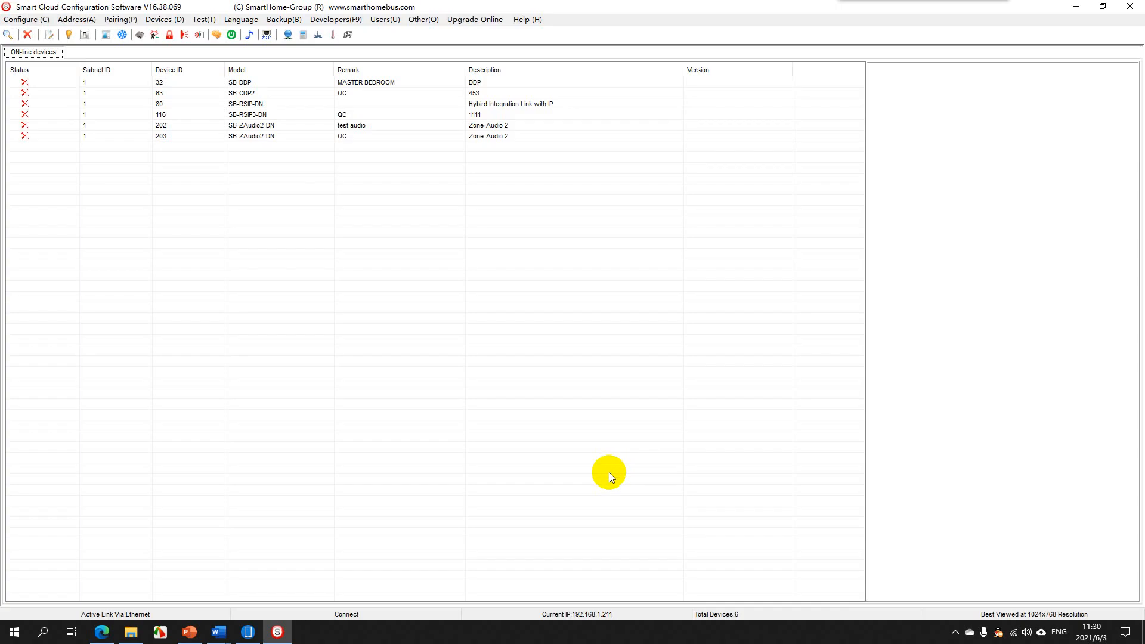
Check the Ethernet connection settings, choose 192.168.1.211 as the local IP, and exit without saving
left_click(24, 19)
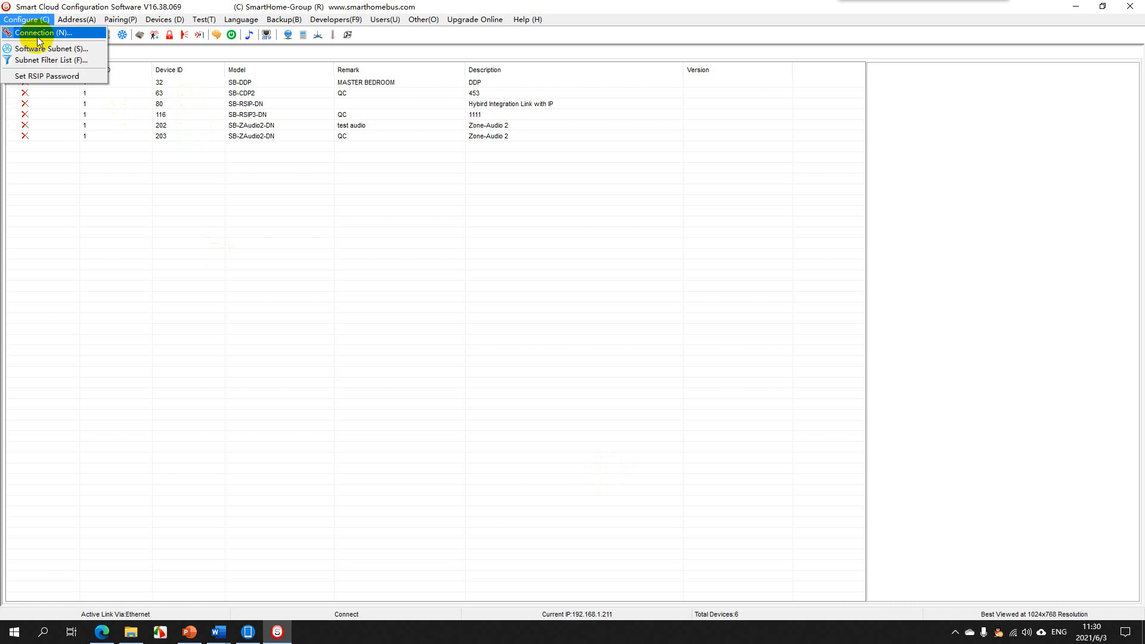
left_click(39, 33)
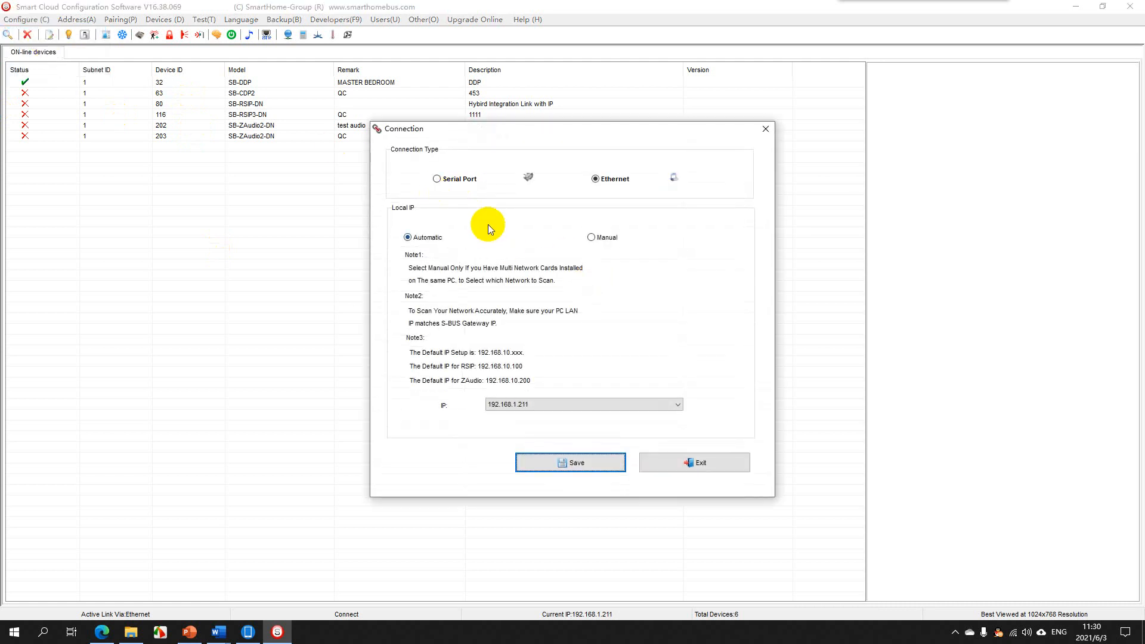
left_click(607, 406)
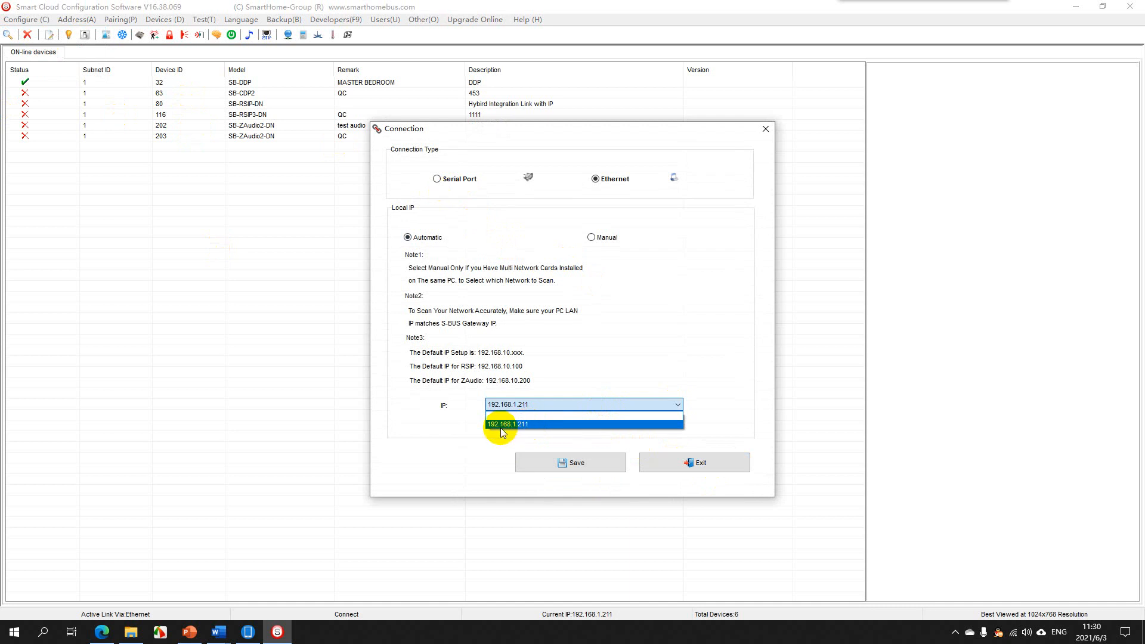
left_click(520, 426)
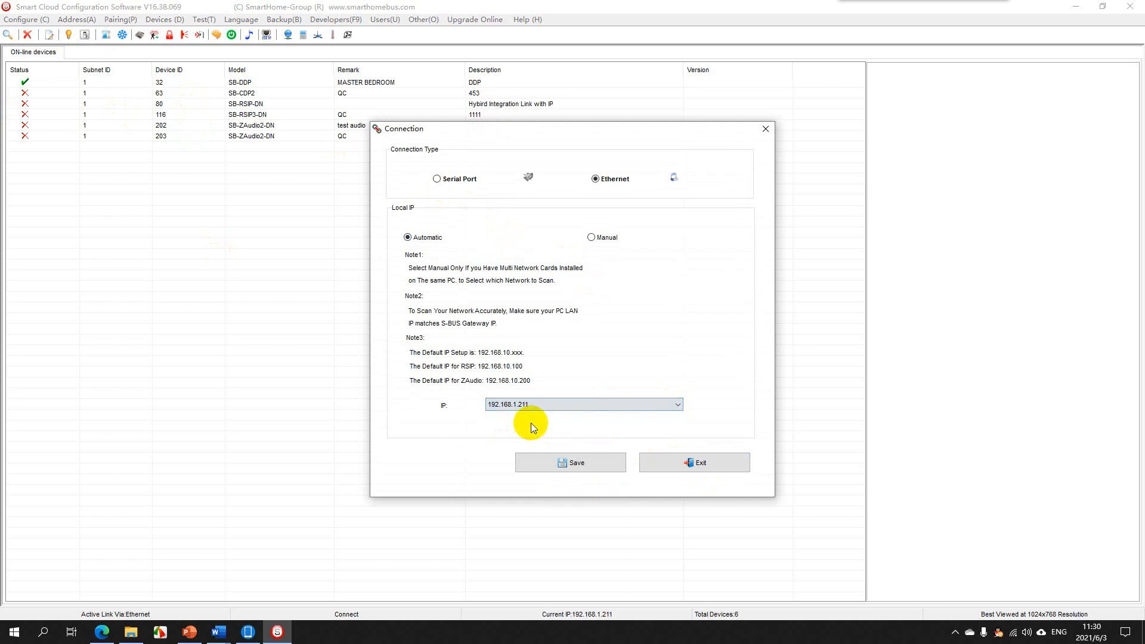
left_click(696, 462)
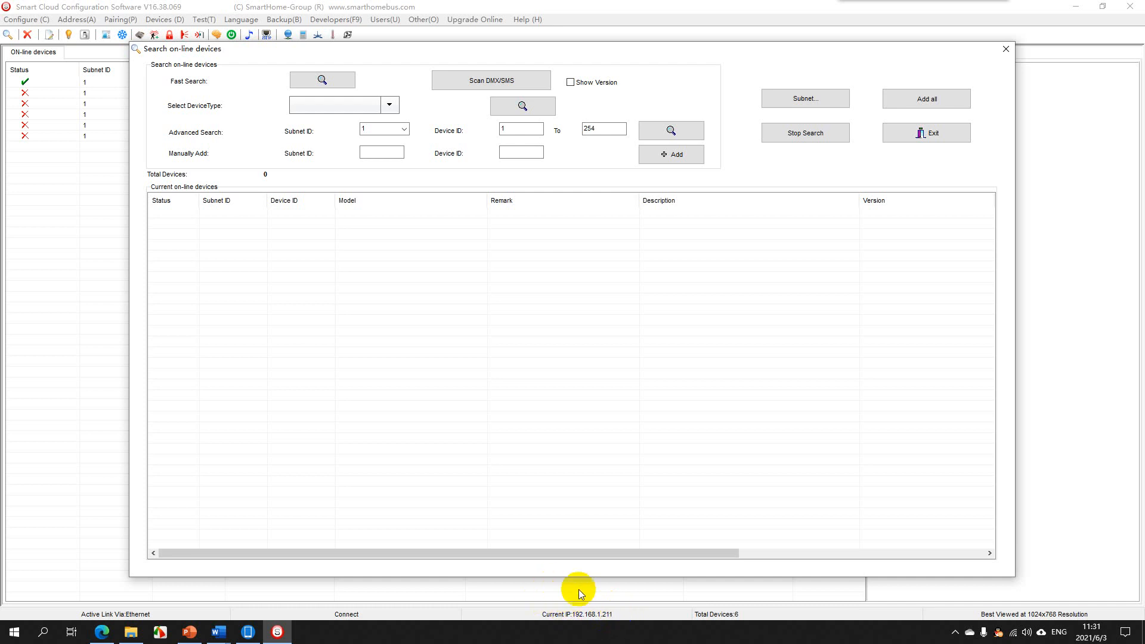
Run a fast search for on-line devices and show the hidden system tray icons
left_click(317, 83)
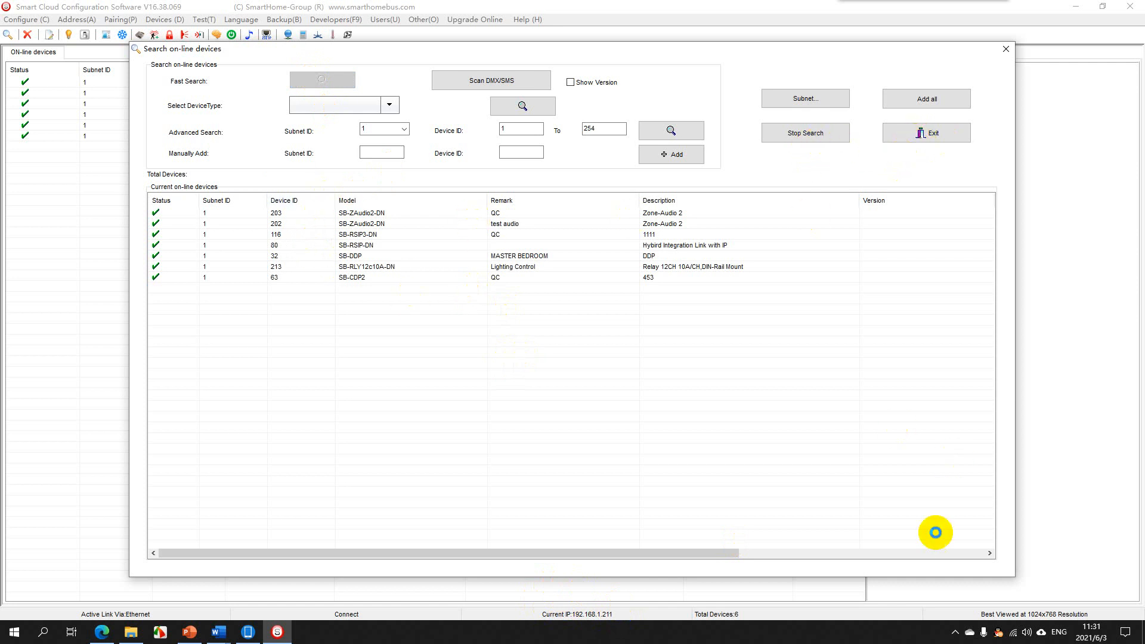
left_click(954, 633)
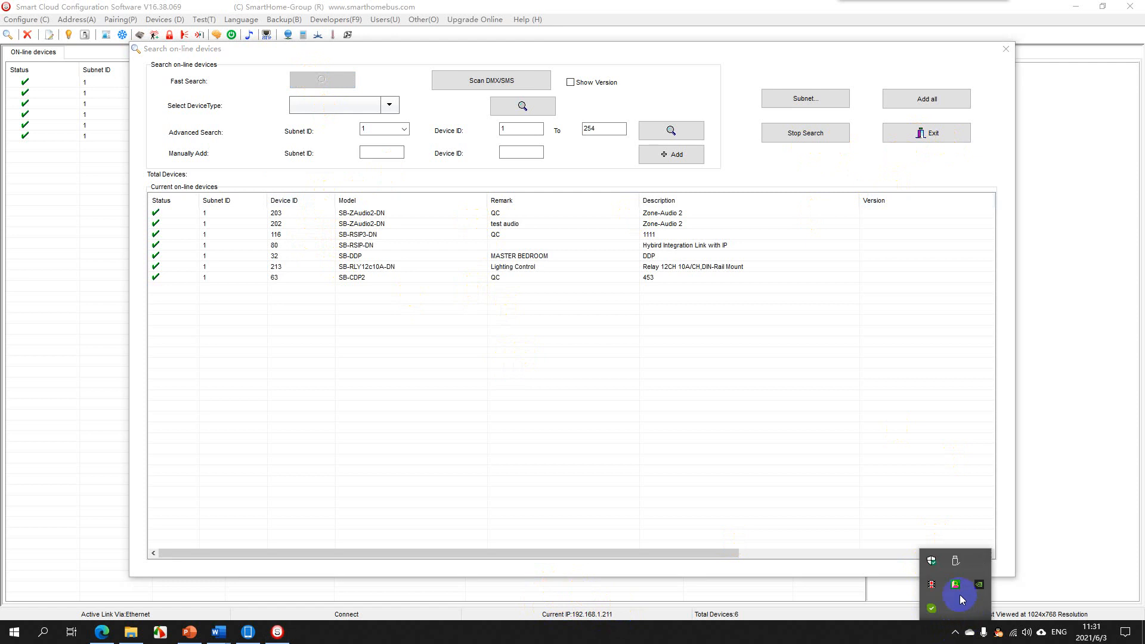